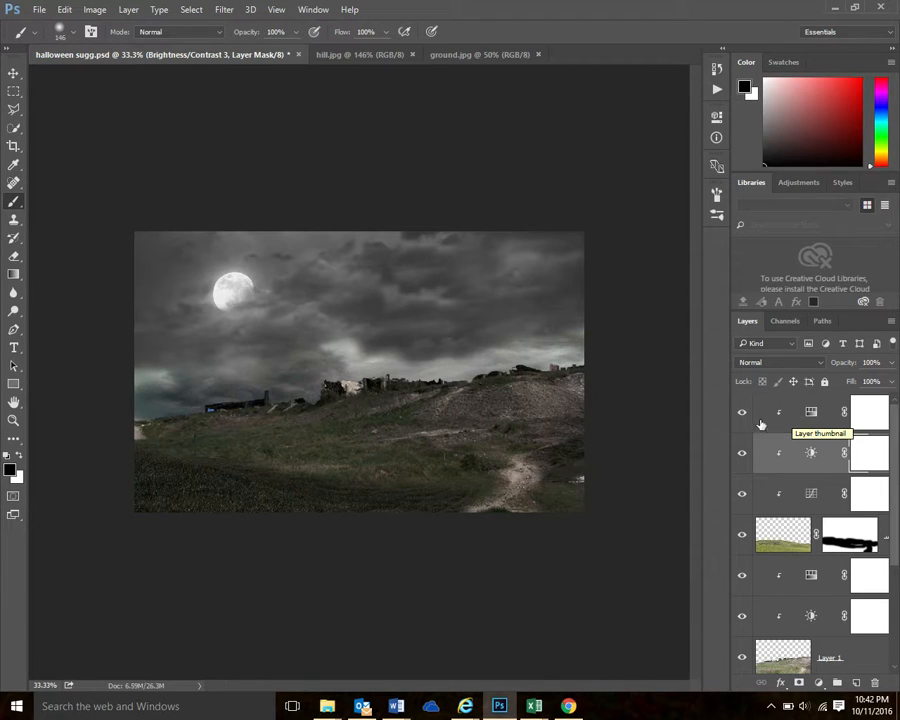
# Try the medium, small and no-thumbnail options for the layer list, and settle on Small Thumbnails
pyautogui.rightClick(776, 418)
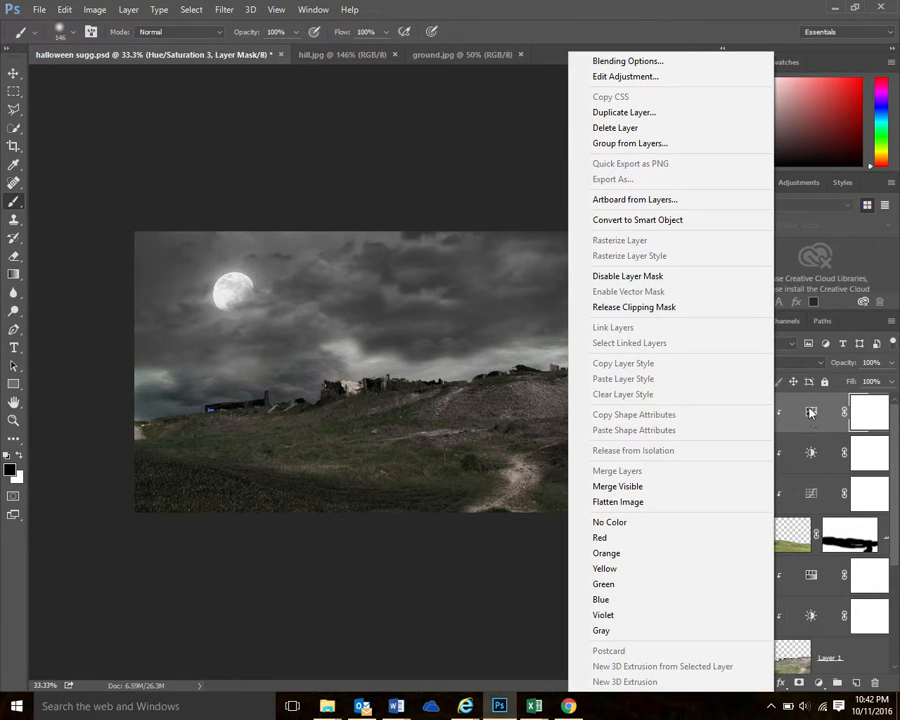
pyautogui.rightClick(812, 420)
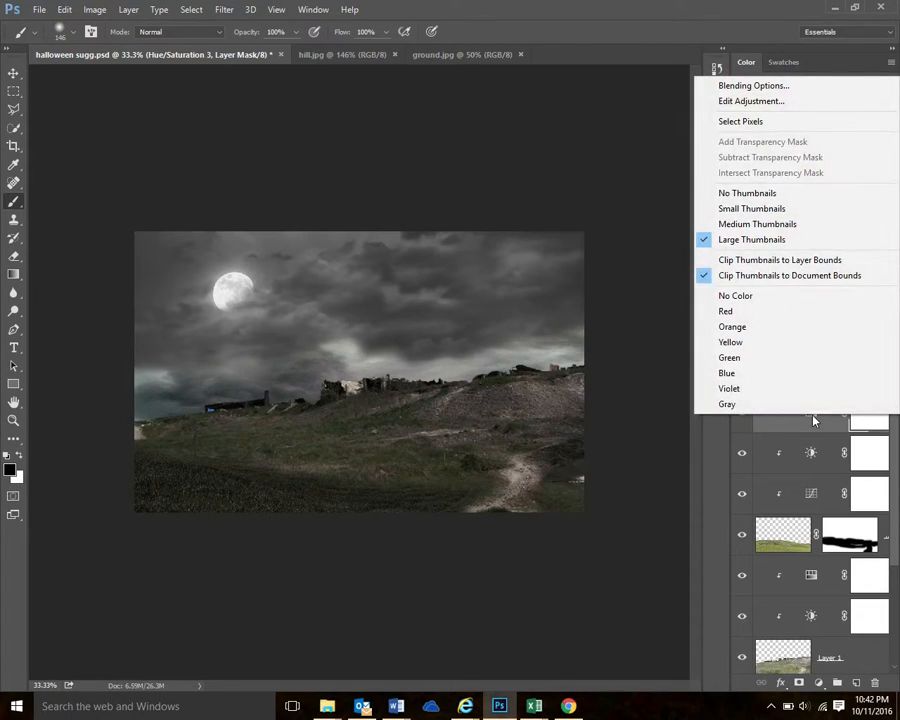
pyautogui.click(762, 225)
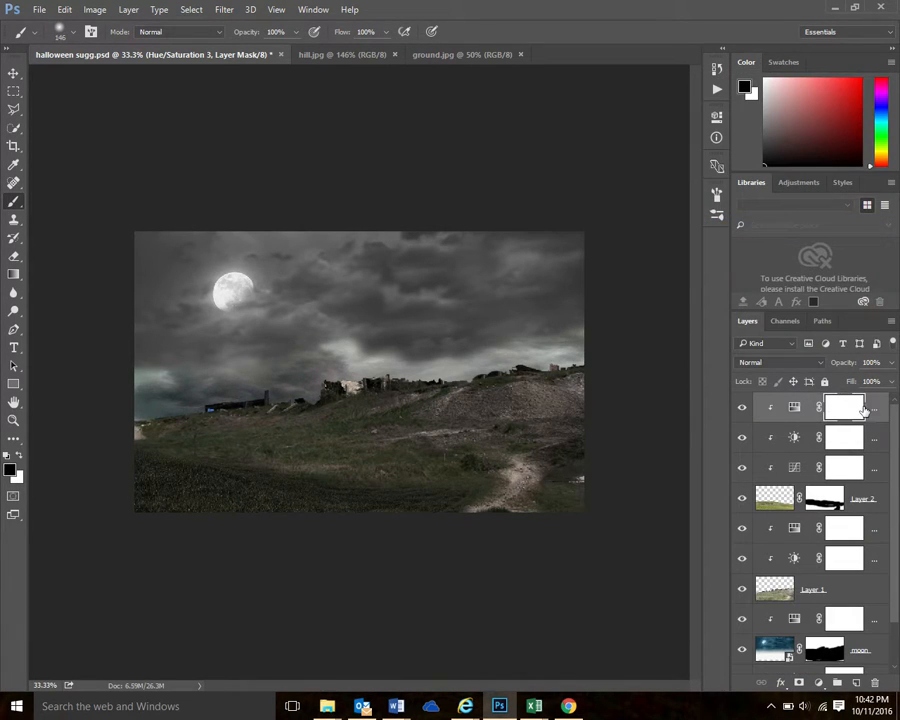
pyautogui.rightClick(793, 409)
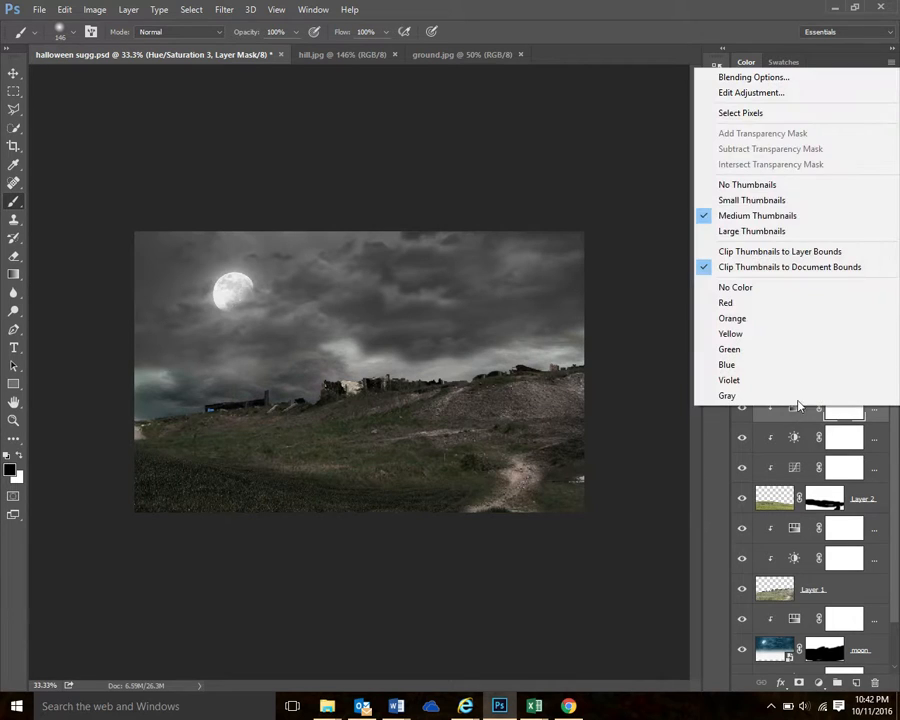
pyautogui.click(790, 200)
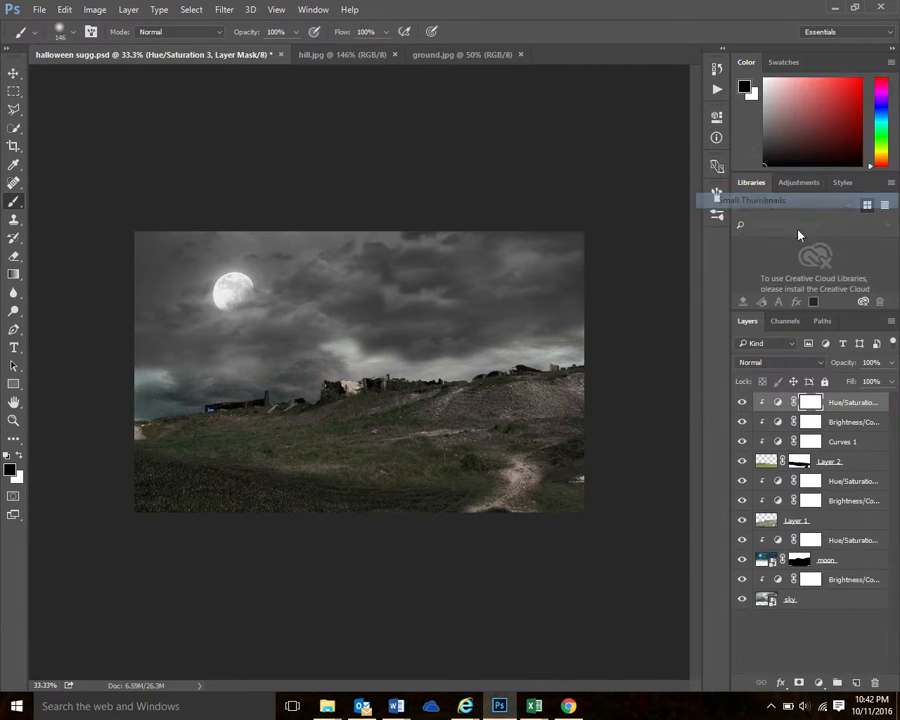
pyautogui.rightClick(774, 404)
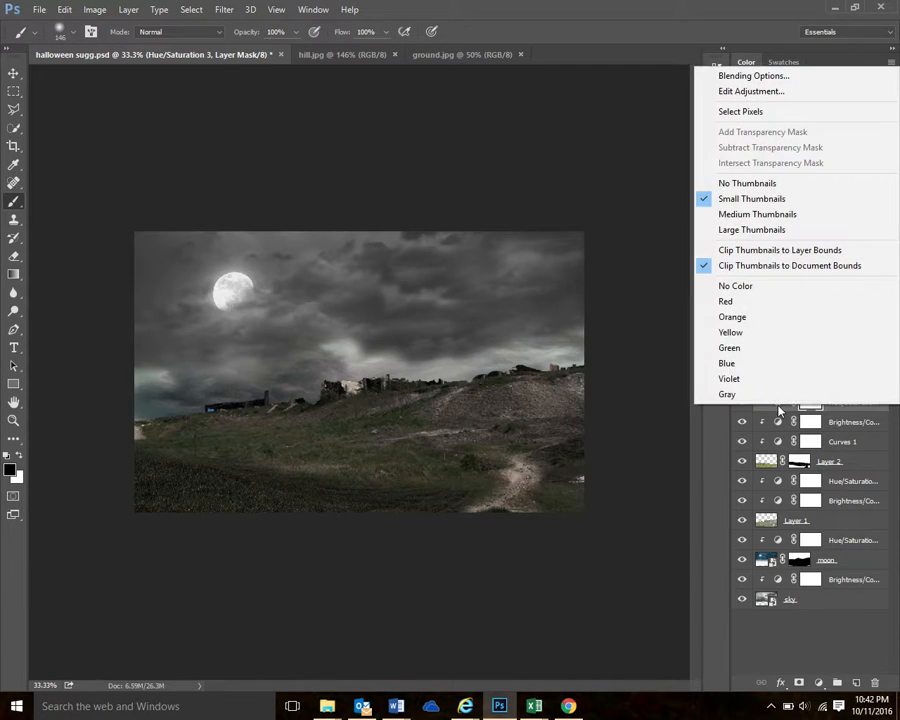
pyautogui.click(764, 186)
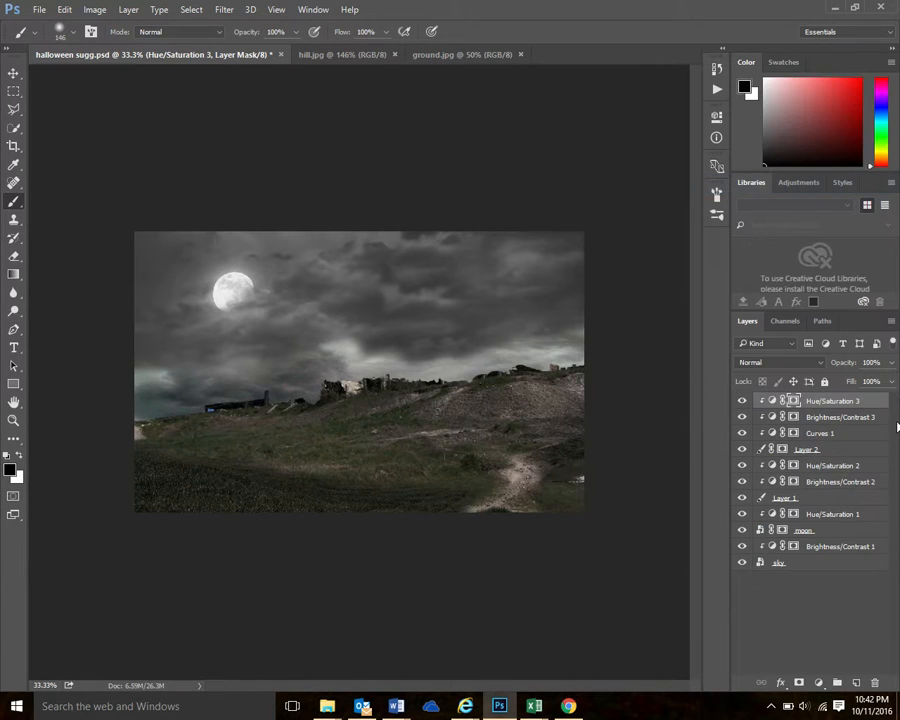
pyautogui.rightClick(773, 401)
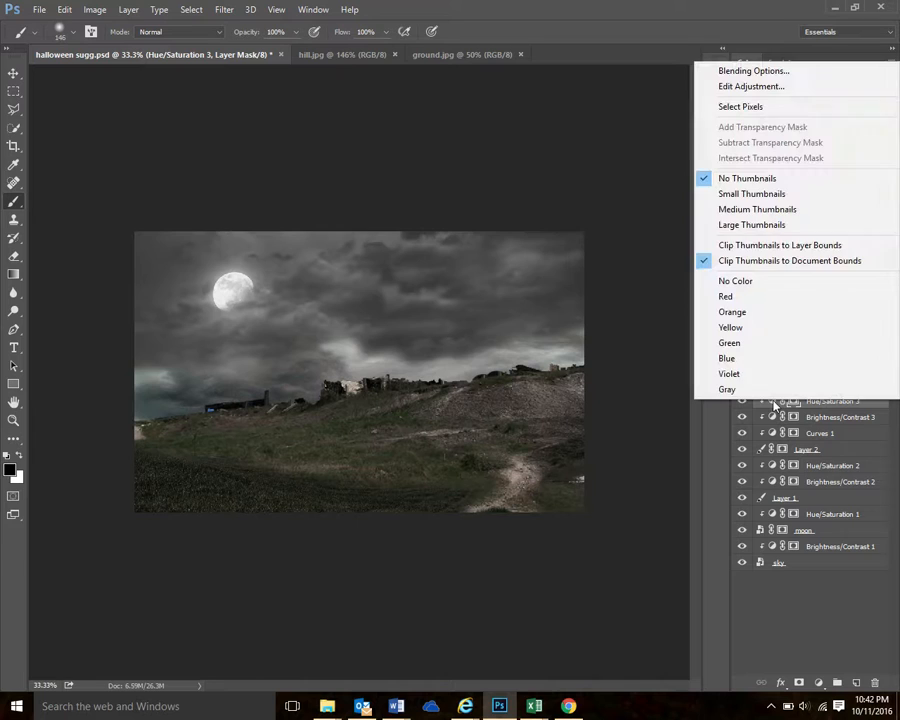
pyautogui.click(765, 195)
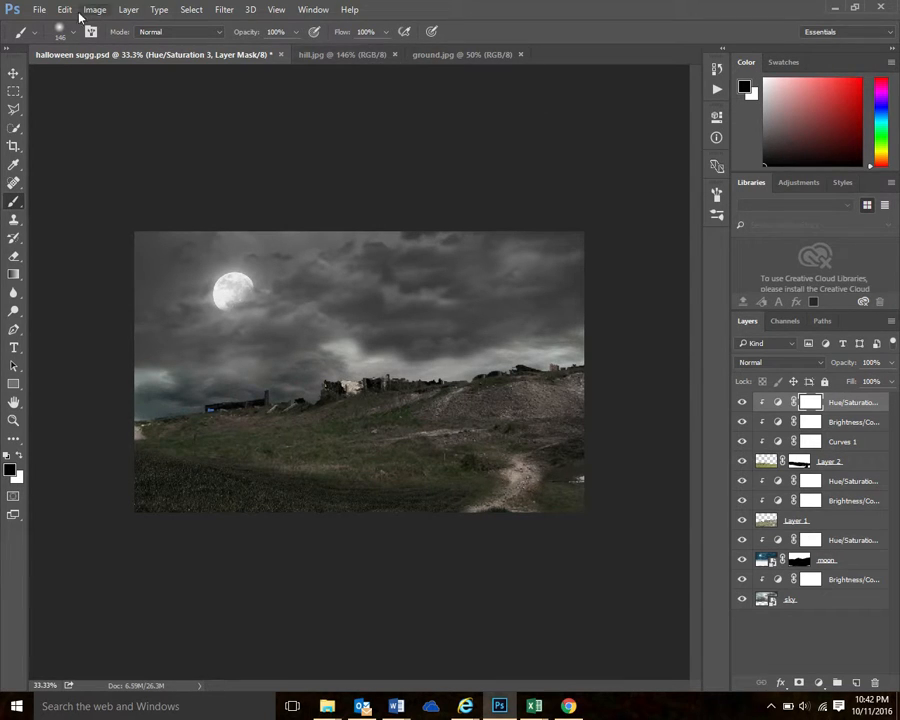
# Open dead-forest.jpg from the halloween sugg folder
pyautogui.click(39, 10)
pyautogui.click(52, 38)
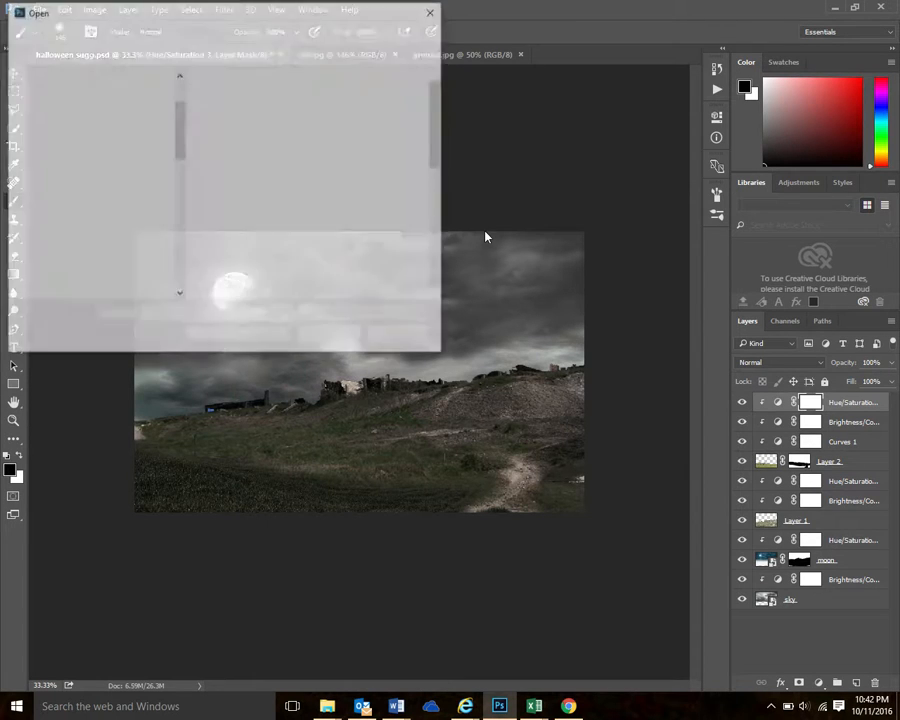
pyautogui.click(390, 120)
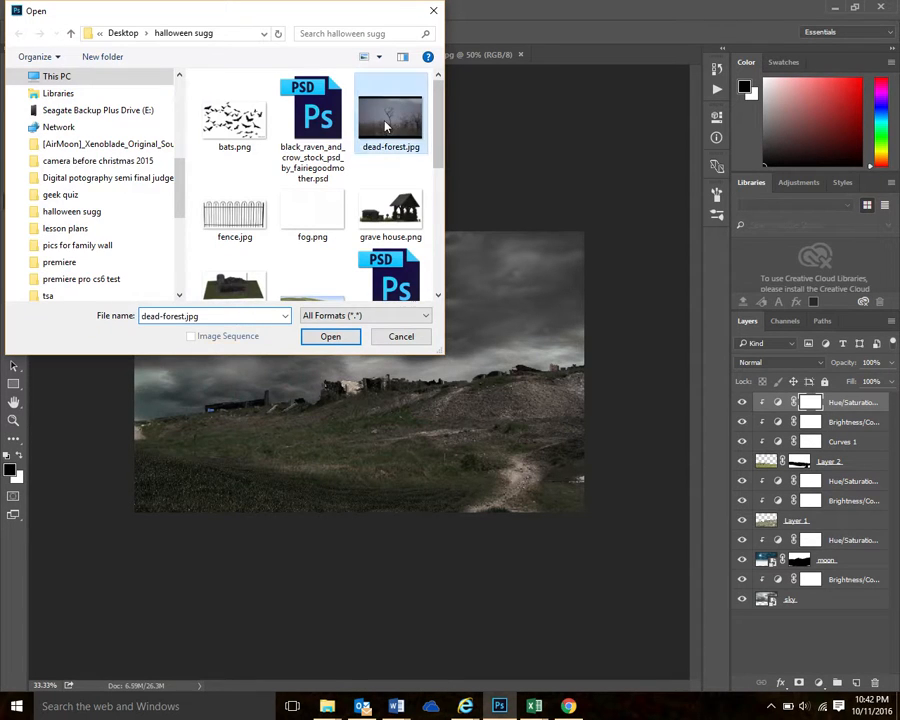
pyautogui.click(331, 337)
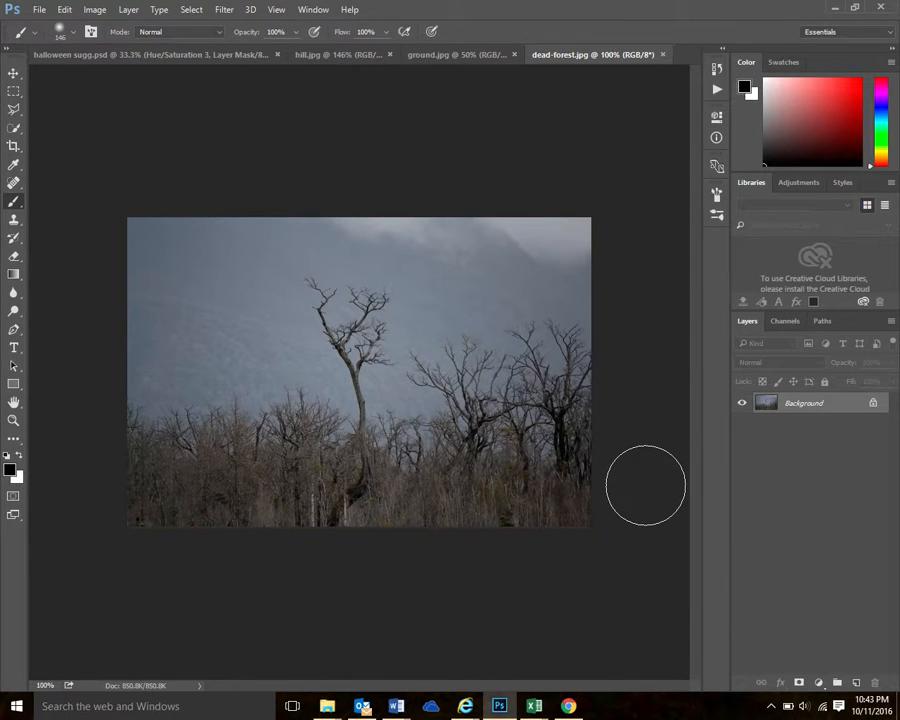
# Select the entire dead forest image and start a Color Range selection using Sampled Colors with Fuzziness 28
pyautogui.click(191, 9)
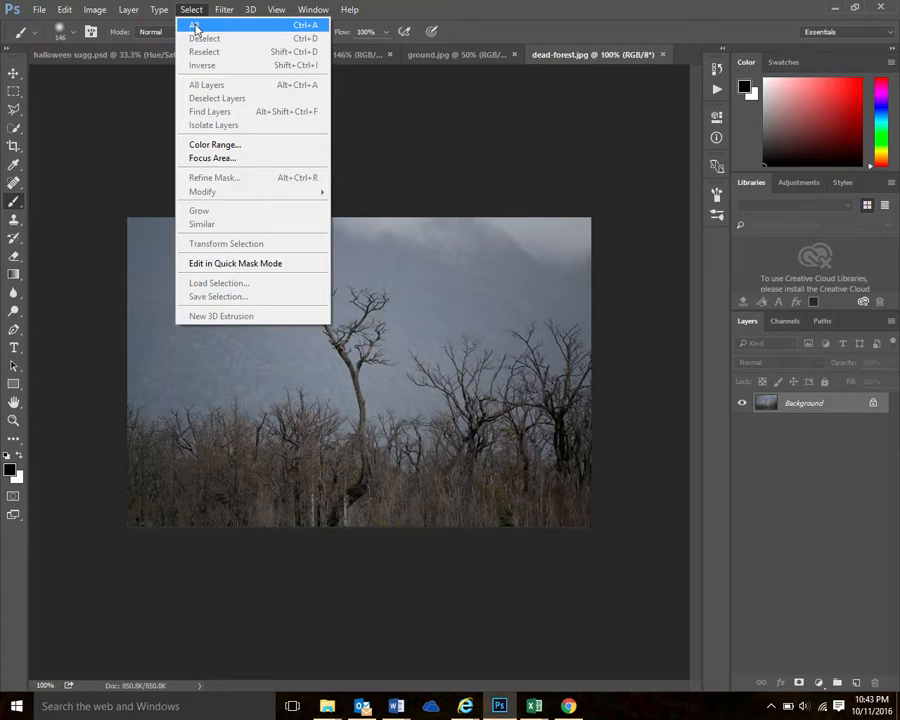
pyautogui.click(195, 26)
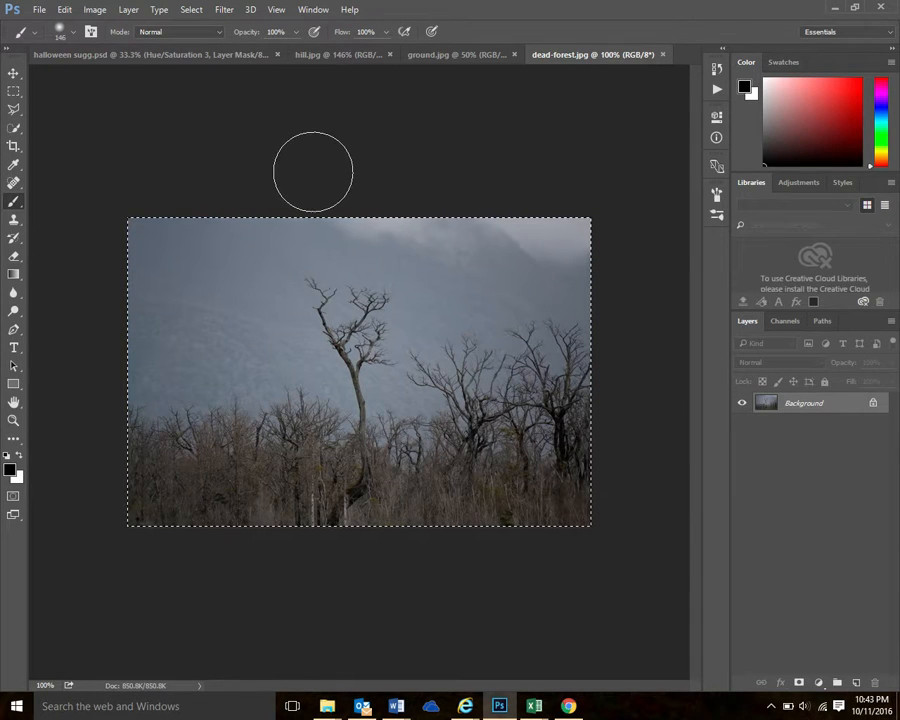
pyautogui.click(191, 10)
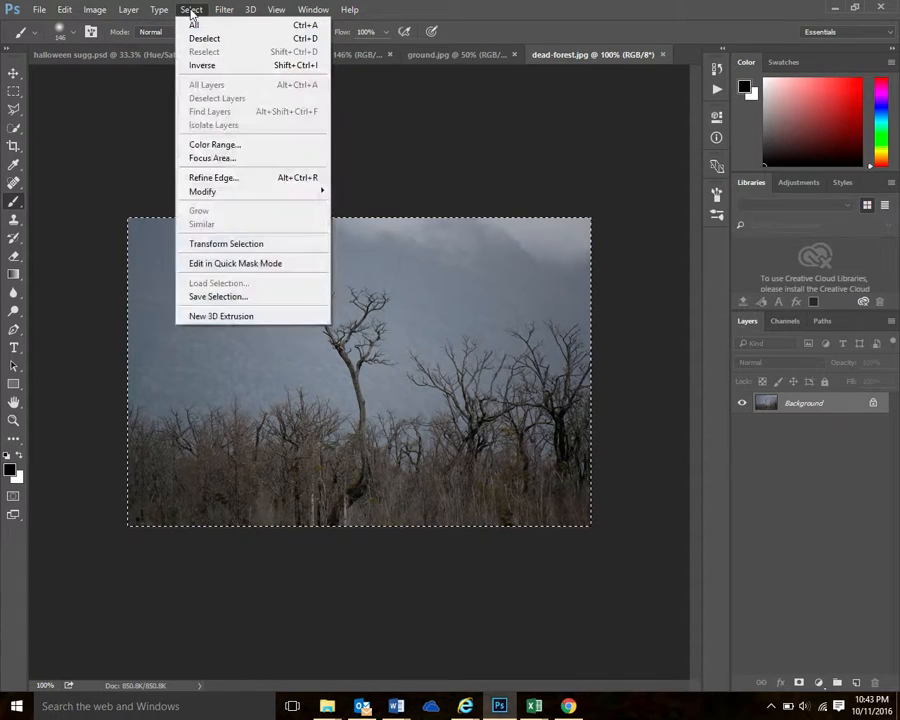
pyautogui.click(217, 148)
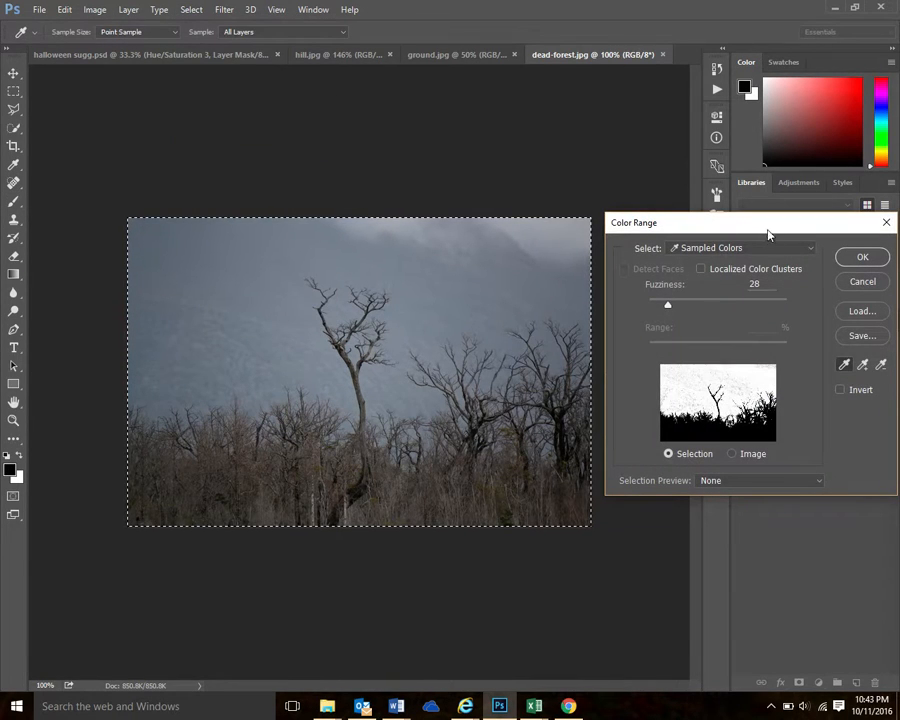
pyautogui.moveTo(769, 229); pyautogui.dragTo(765, 217)
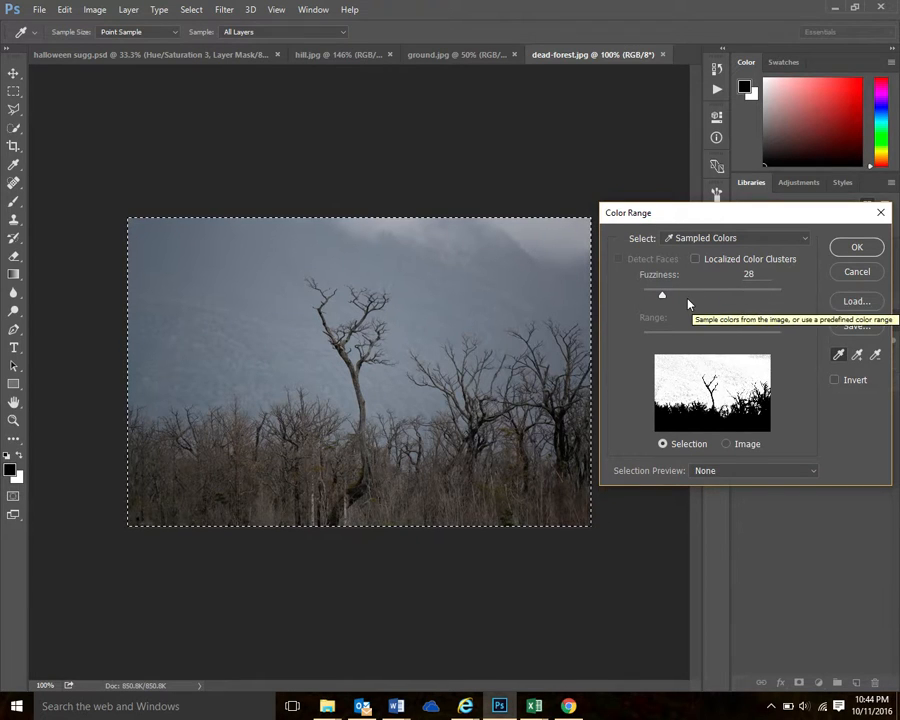
pyautogui.moveTo(662, 296); pyautogui.dragTo(634, 301)
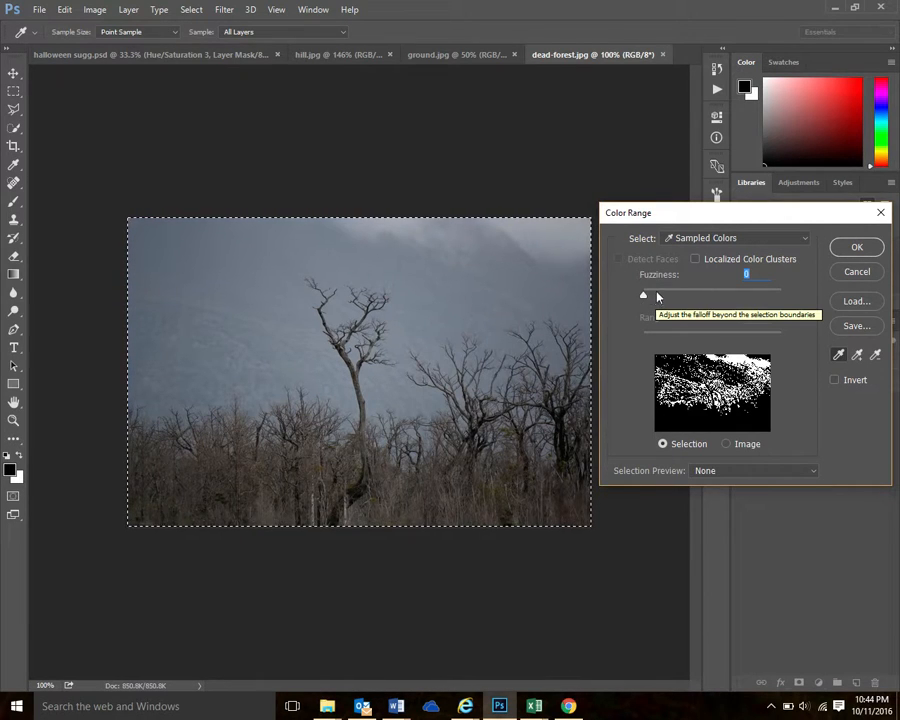
pyautogui.moveTo(644, 296); pyautogui.dragTo(663, 299)
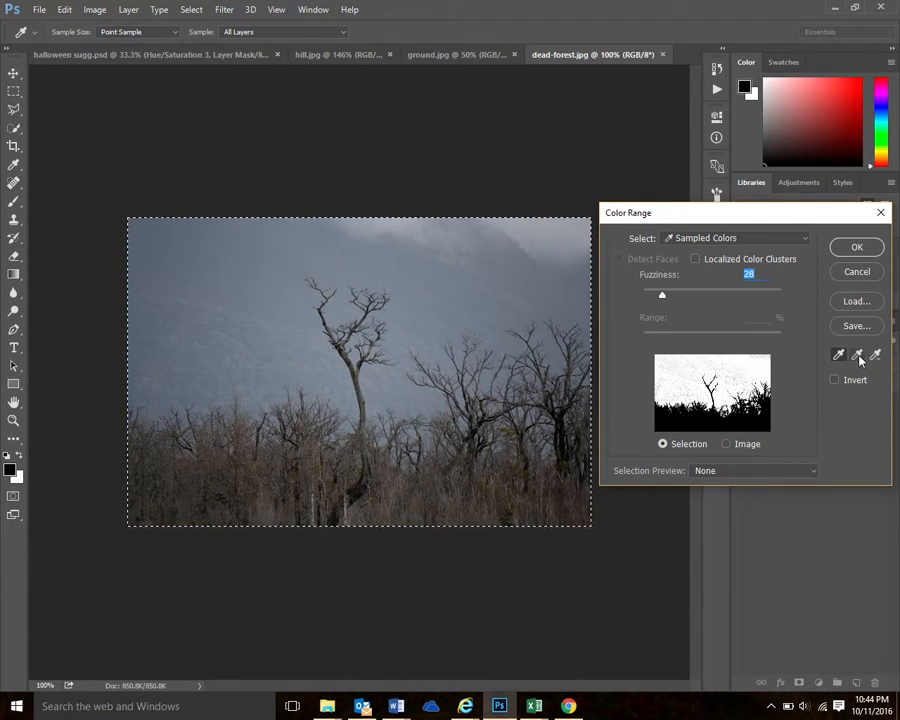
# Add samples from across the sky to the color range until all of it is covered, and apply the selection
pyautogui.click(858, 356)
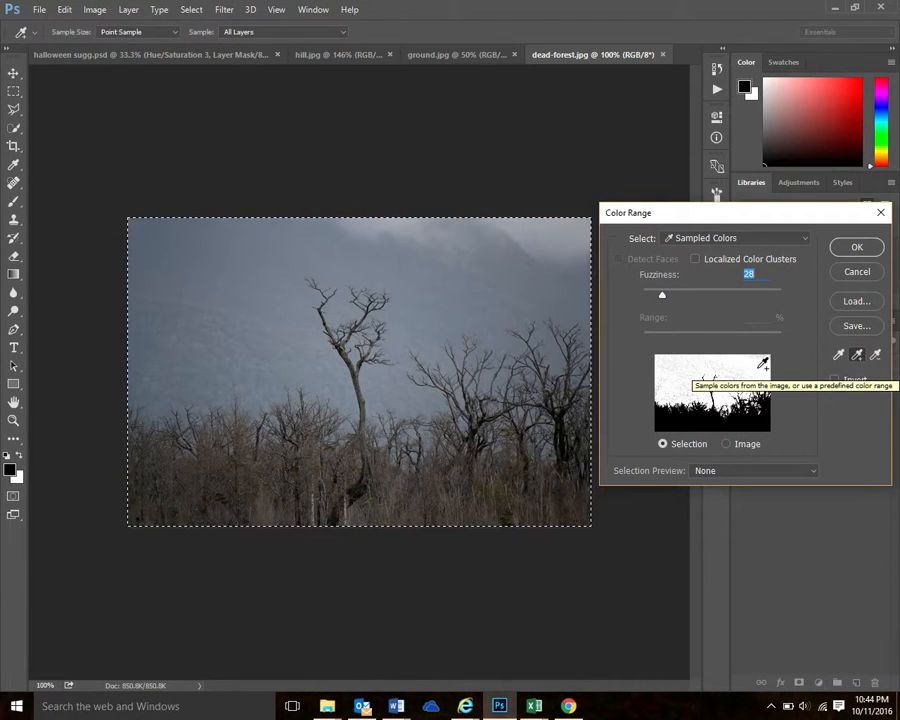
pyautogui.click(760, 367)
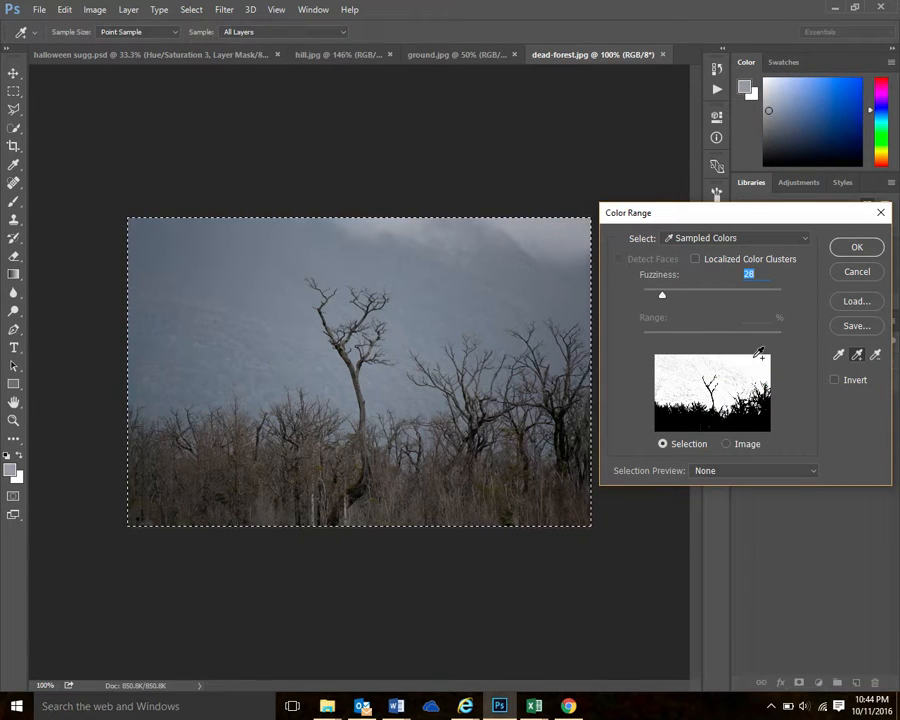
pyautogui.click(684, 365)
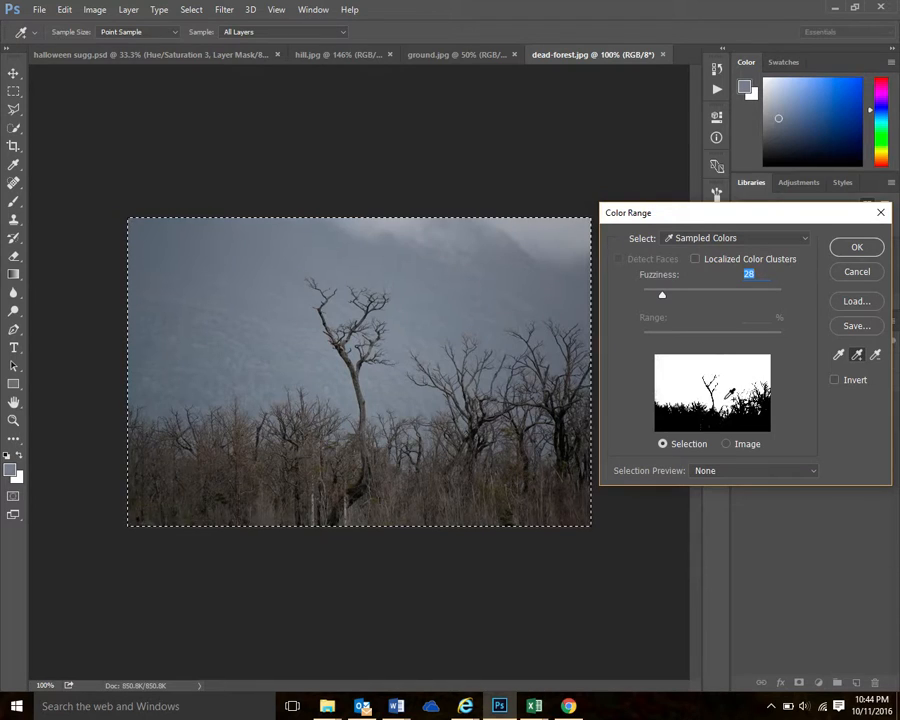
pyautogui.click(728, 393)
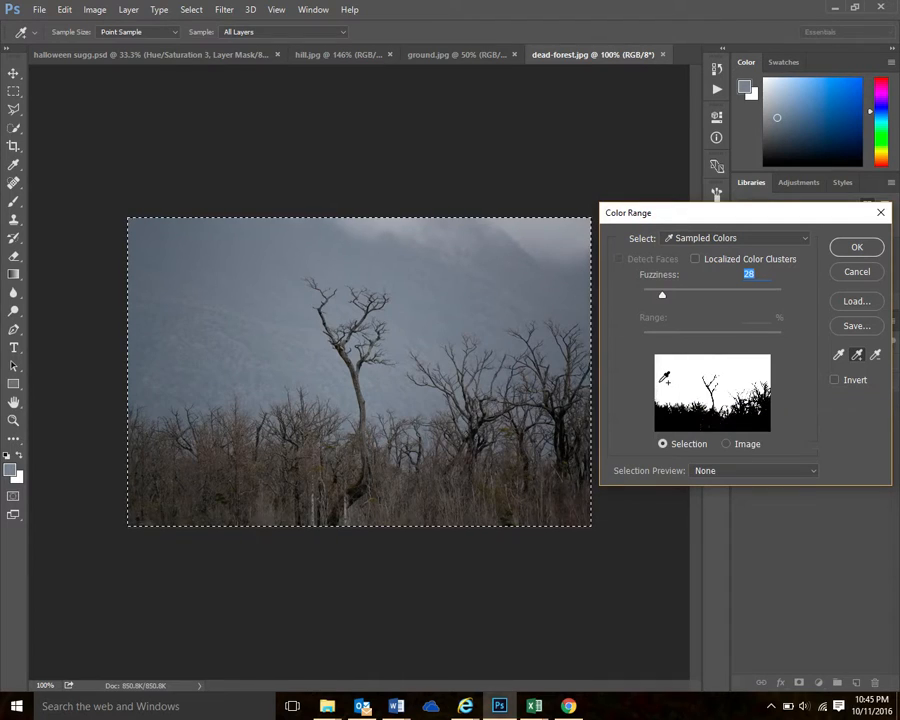
pyautogui.click(662, 360)
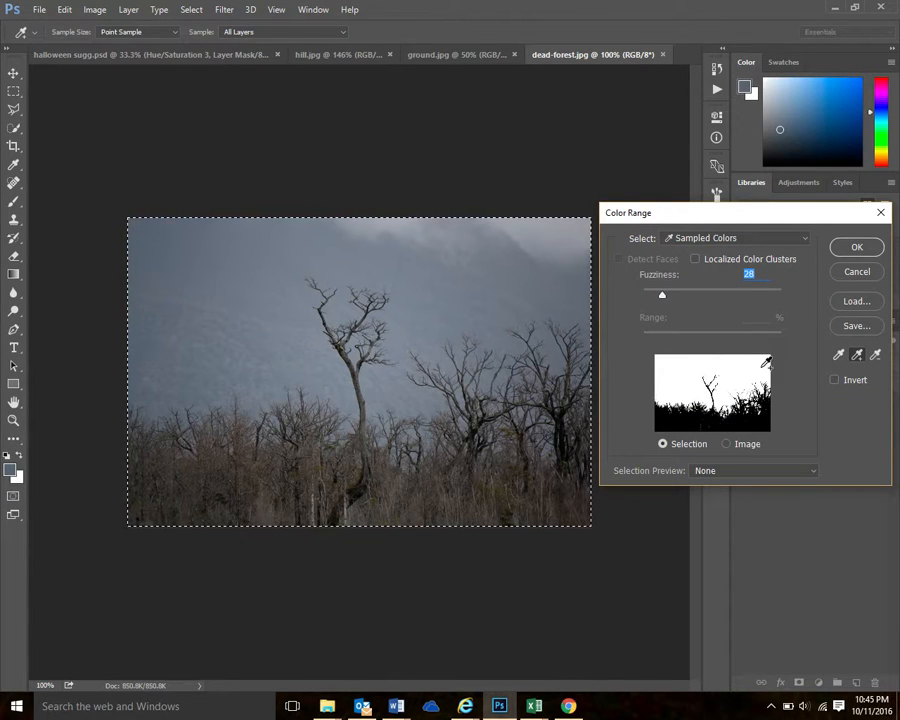
pyautogui.click(768, 362)
pyautogui.click(676, 374)
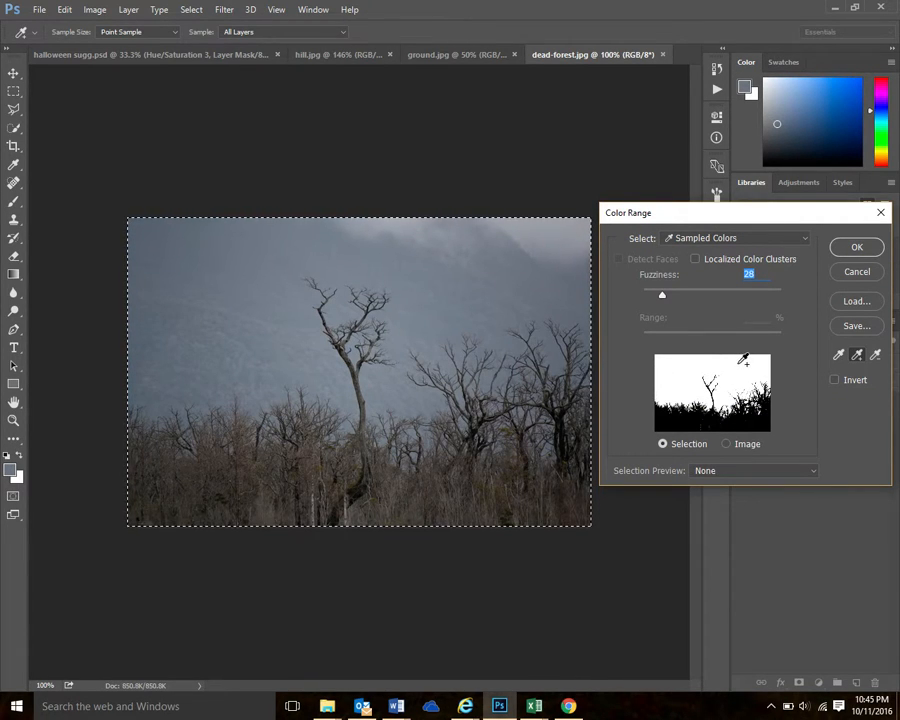
pyautogui.click(742, 364)
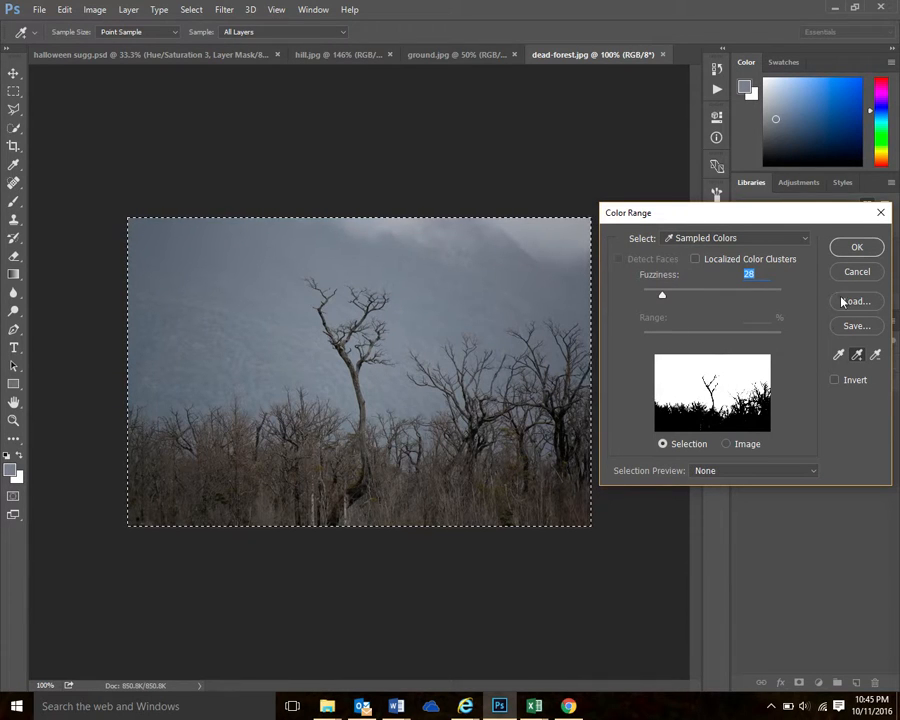
pyautogui.click(859, 249)
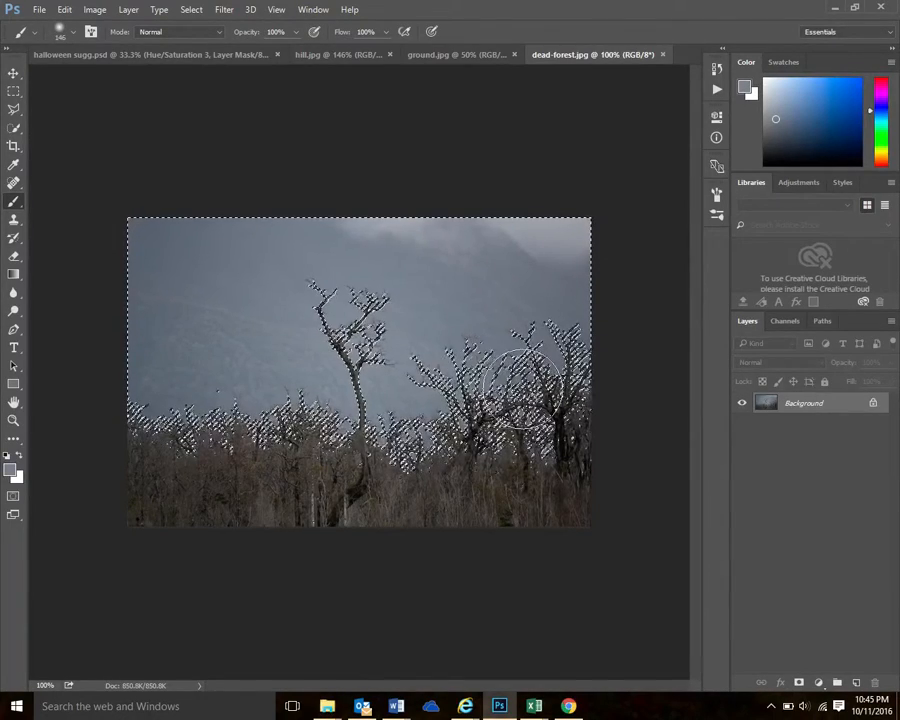
# Invert the sky selection so the trees are selected instead, and copy them
pyautogui.click(191, 10)
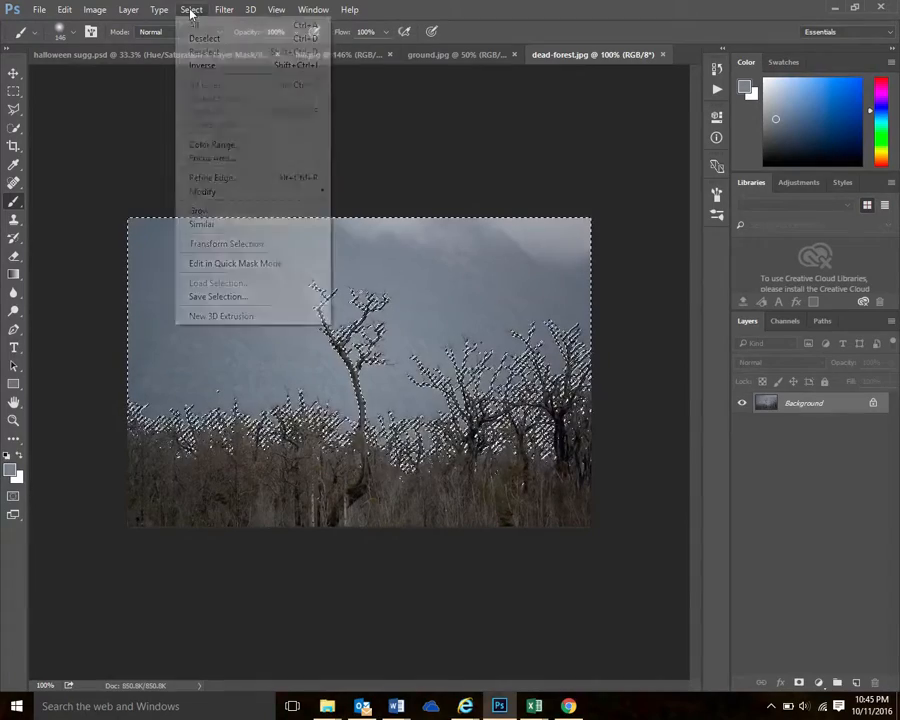
pyautogui.click(203, 67)
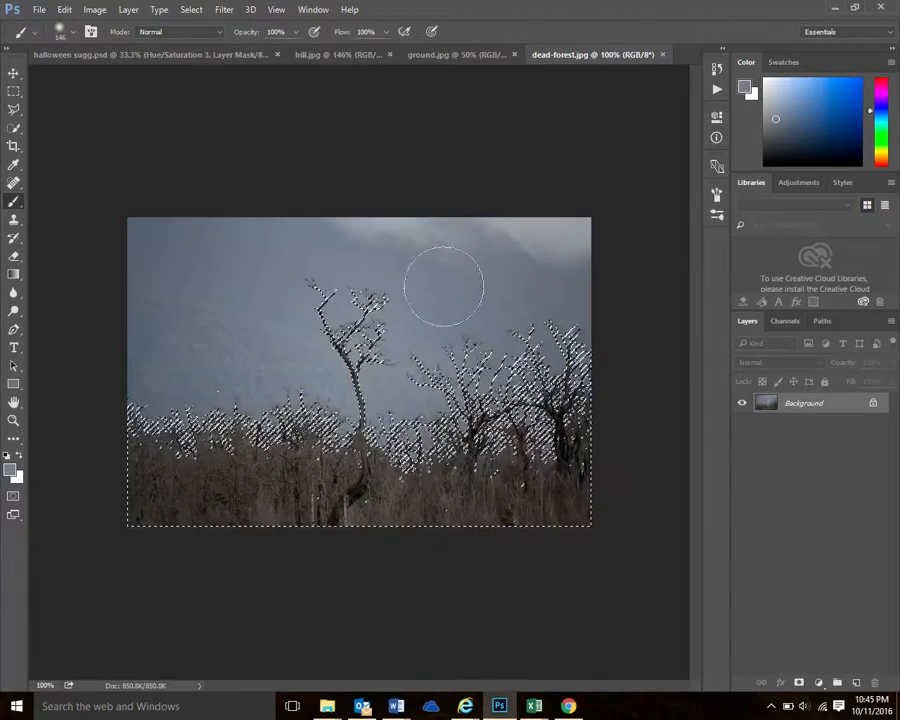
pyautogui.click(64, 10)
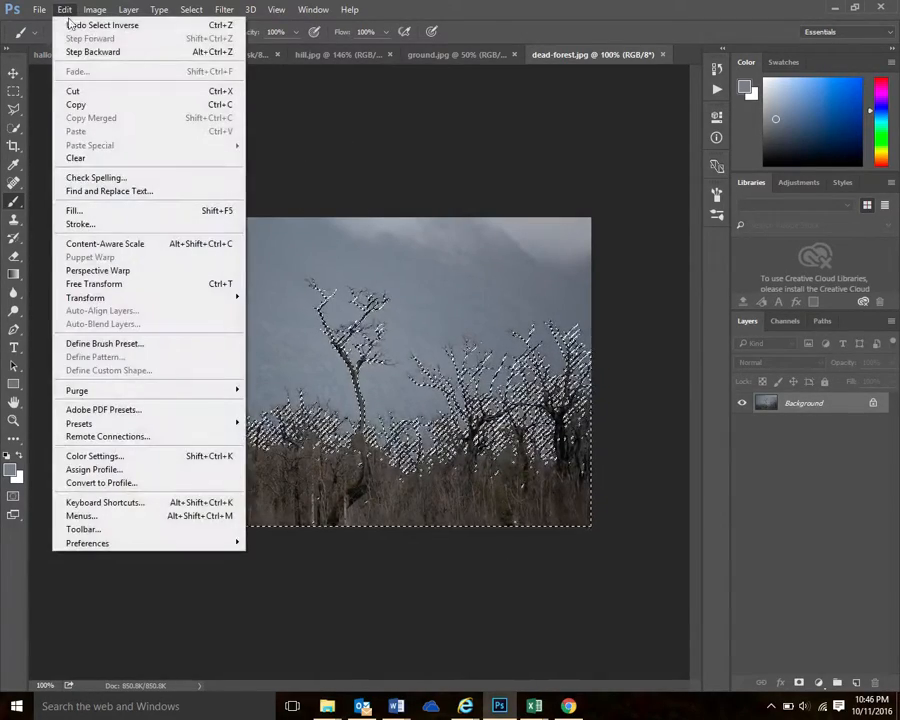
pyautogui.click(90, 105)
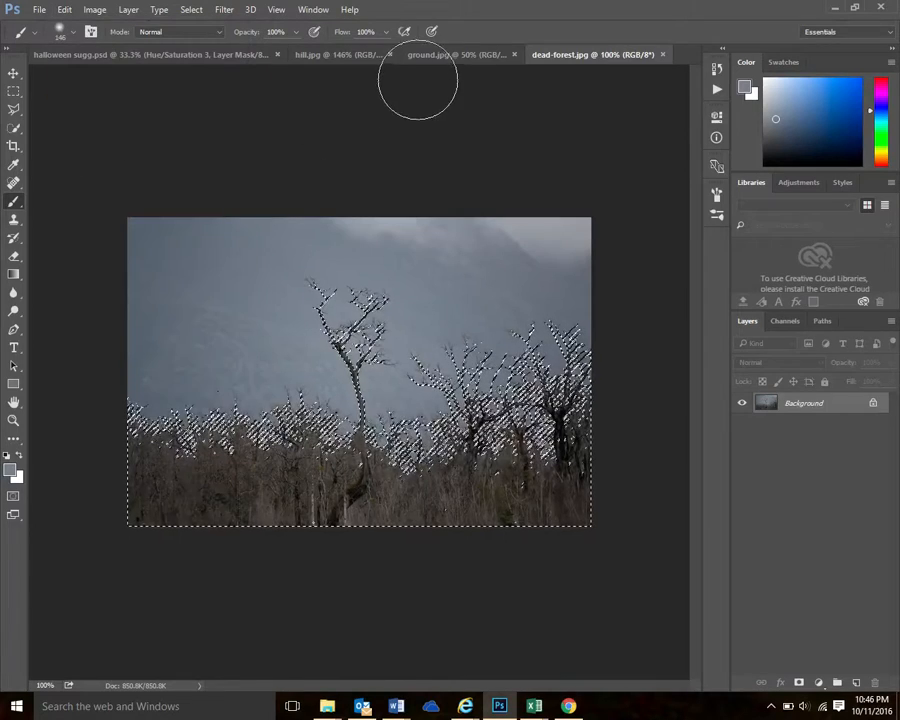
# Return to the halloween sugg.psd composite document
pyautogui.click(455, 56)
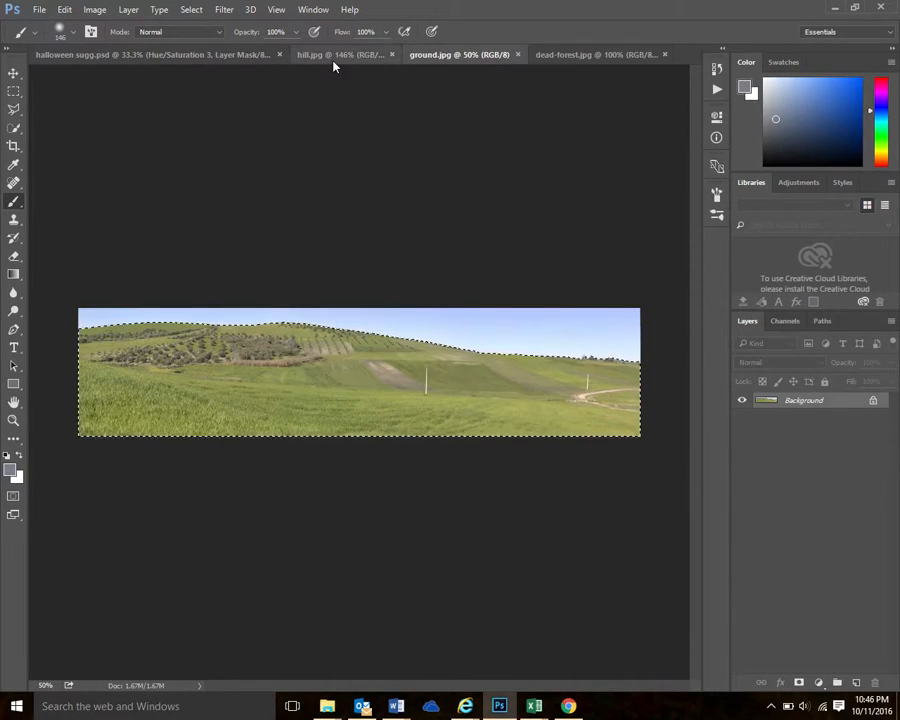
pyautogui.click(333, 56)
pyautogui.click(127, 57)
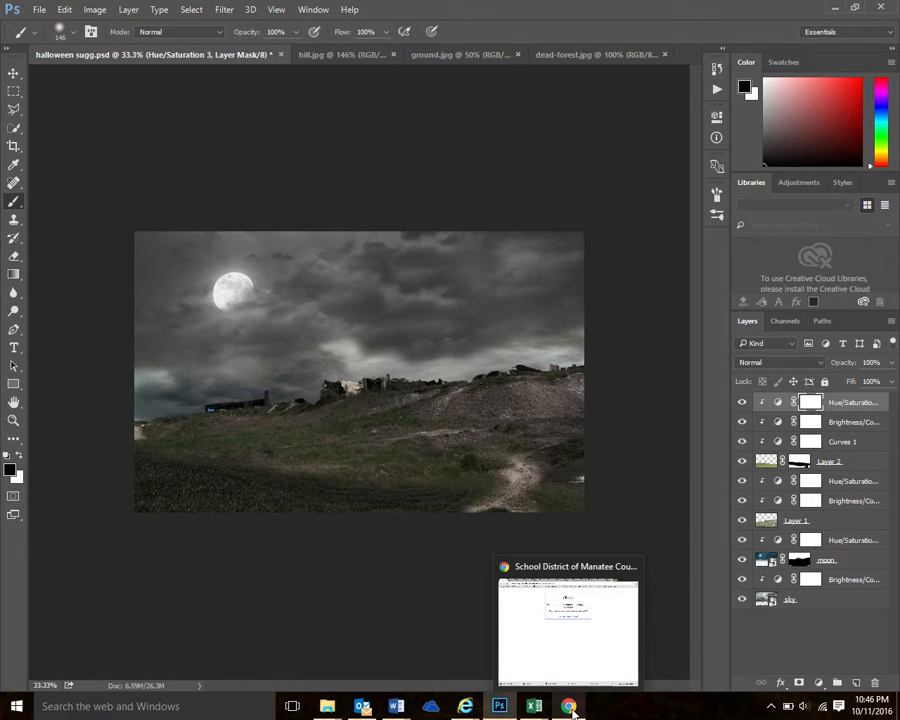
# Switch to Chrome and open the next page of the Halloween photo manipulation tutorial
pyautogui.click(572, 710)
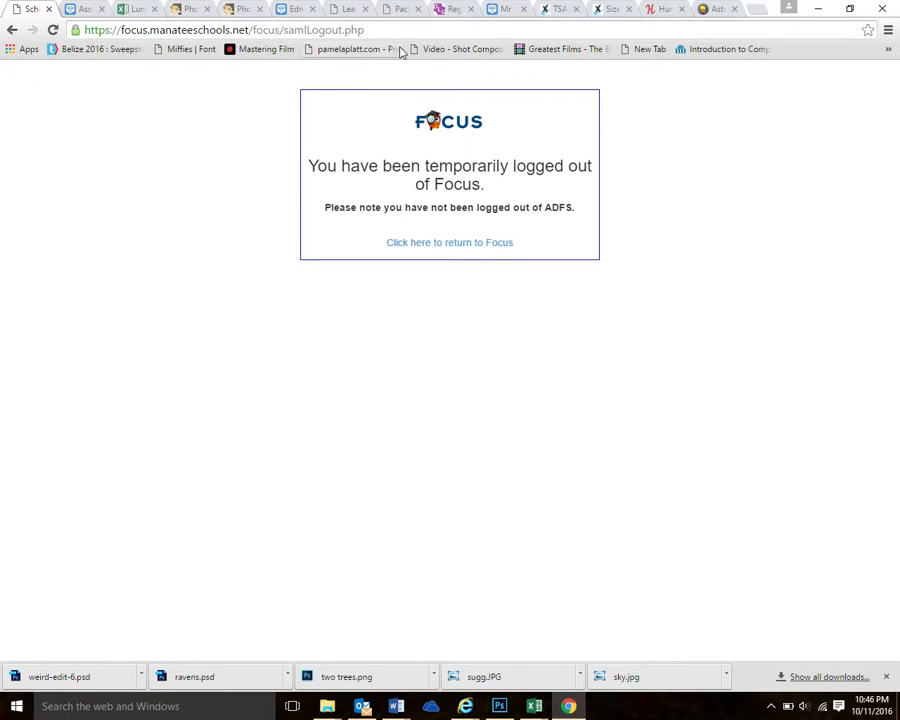
pyautogui.click(188, 10)
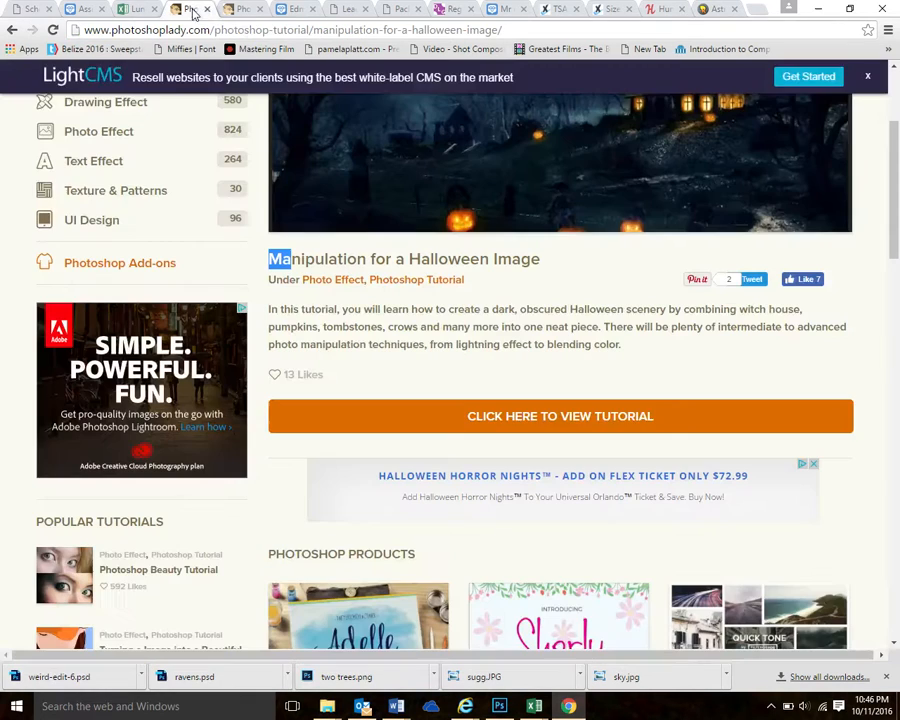
pyautogui.click(240, 10)
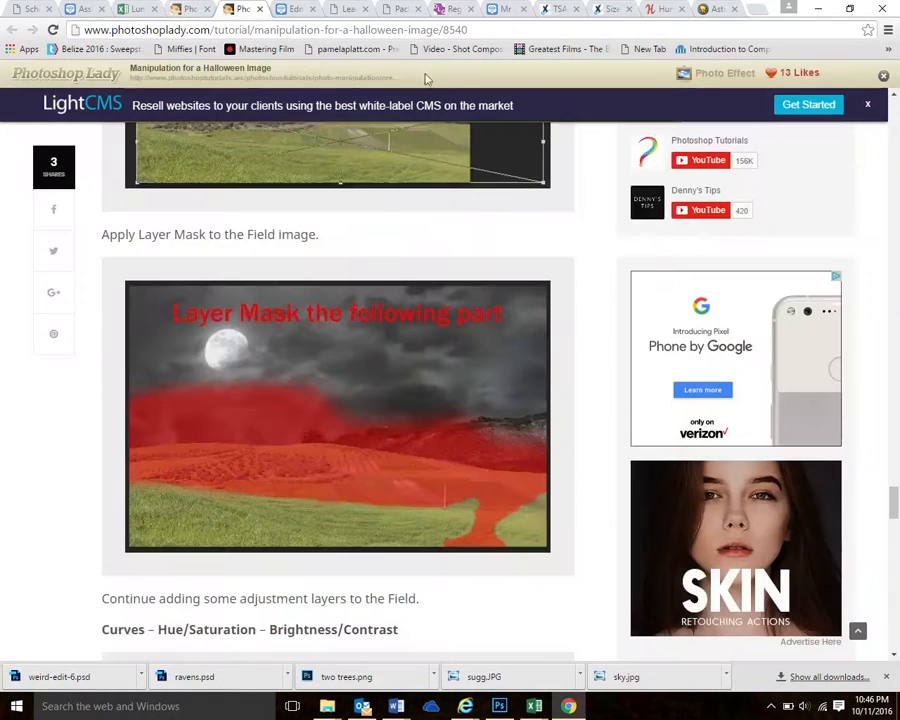
pyautogui.scroll(-3, 558, 292)
pyautogui.scroll(-6, 556, 293)
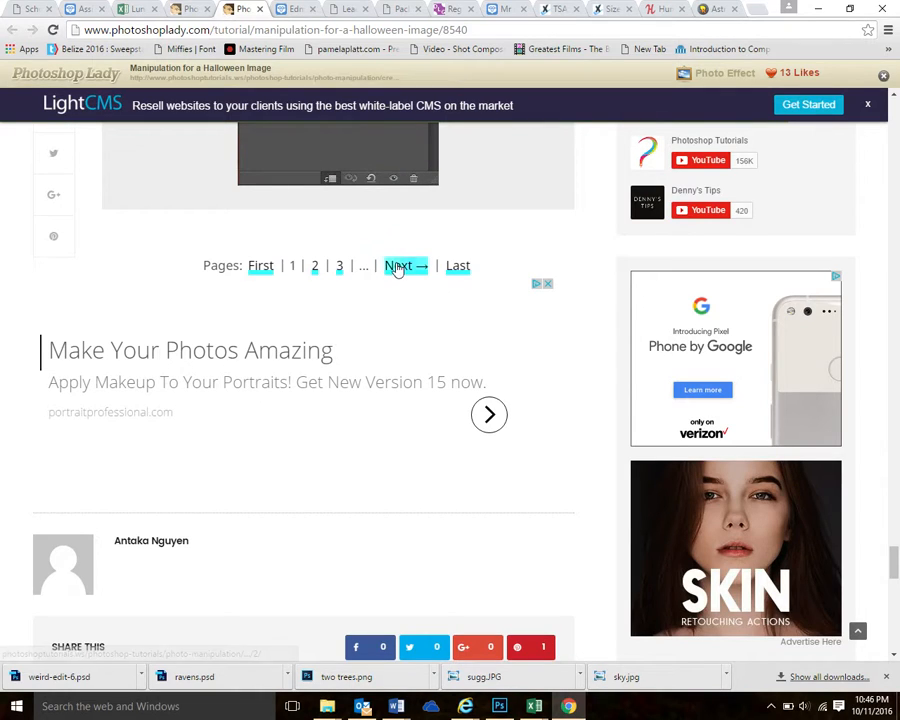
pyautogui.click(400, 266)
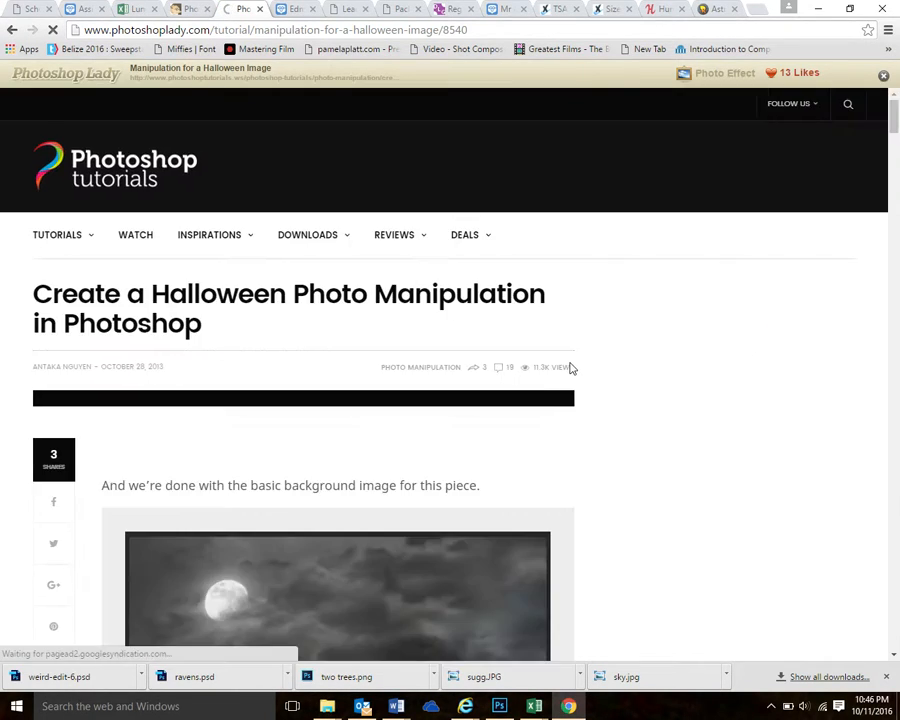
# Review the tutorial's forest extraction and Step 6 instructions for placing, masking and adjusting the forest
pyautogui.scroll(-5, 586, 400)
pyautogui.scroll(-5, 589, 402)
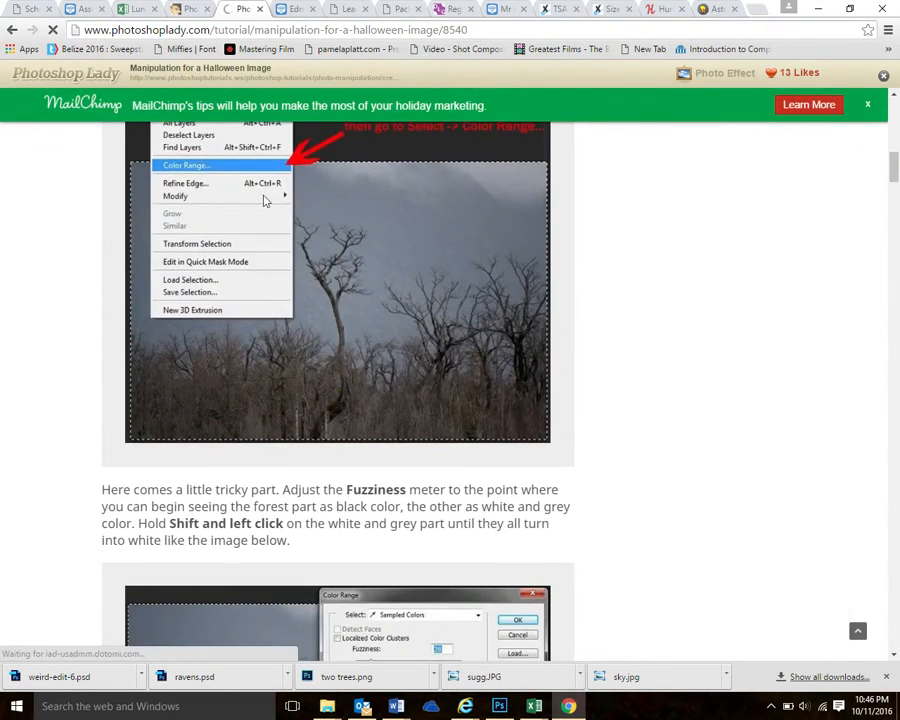
pyautogui.scroll(5, 494, 325)
pyautogui.scroll(-1, 544, 363)
pyautogui.scroll(-10, 548, 365)
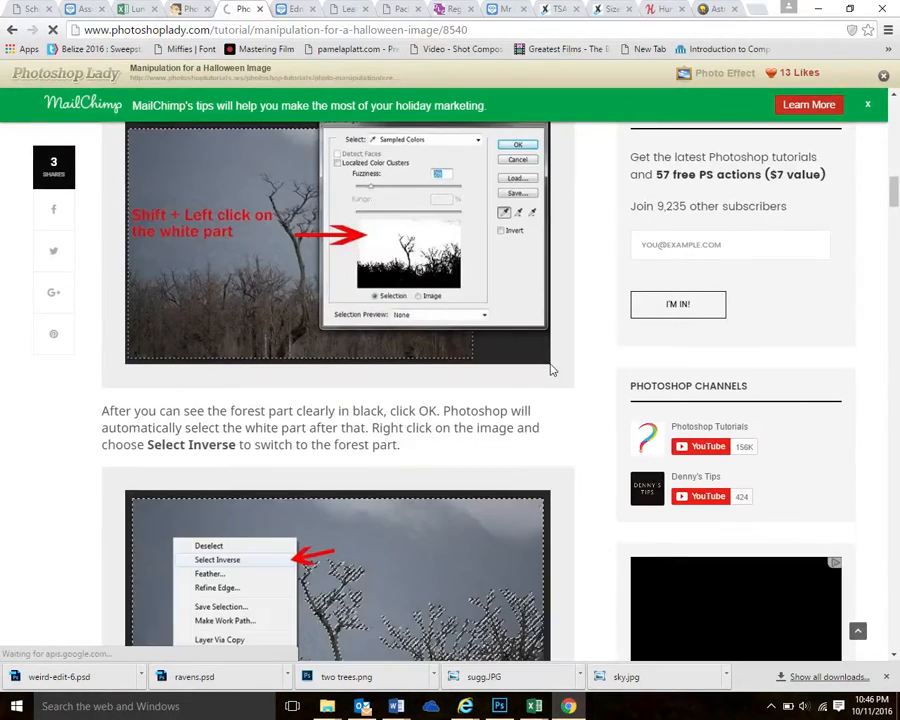
pyautogui.scroll(-4, 550, 368)
pyautogui.scroll(-6, 550, 370)
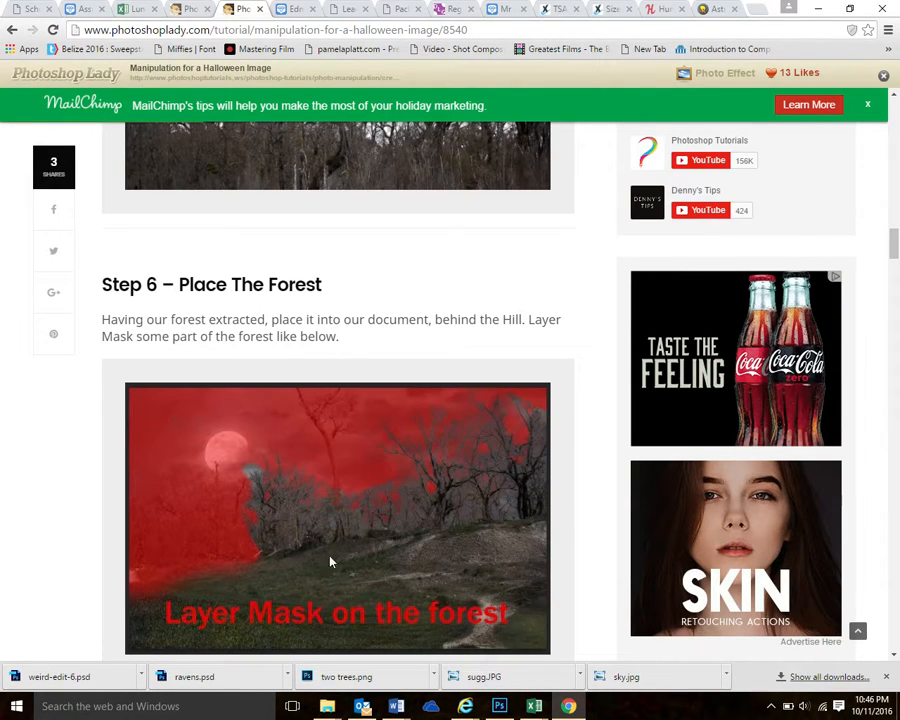
pyautogui.scroll(-1, 508, 537)
pyautogui.scroll(-7, 530, 536)
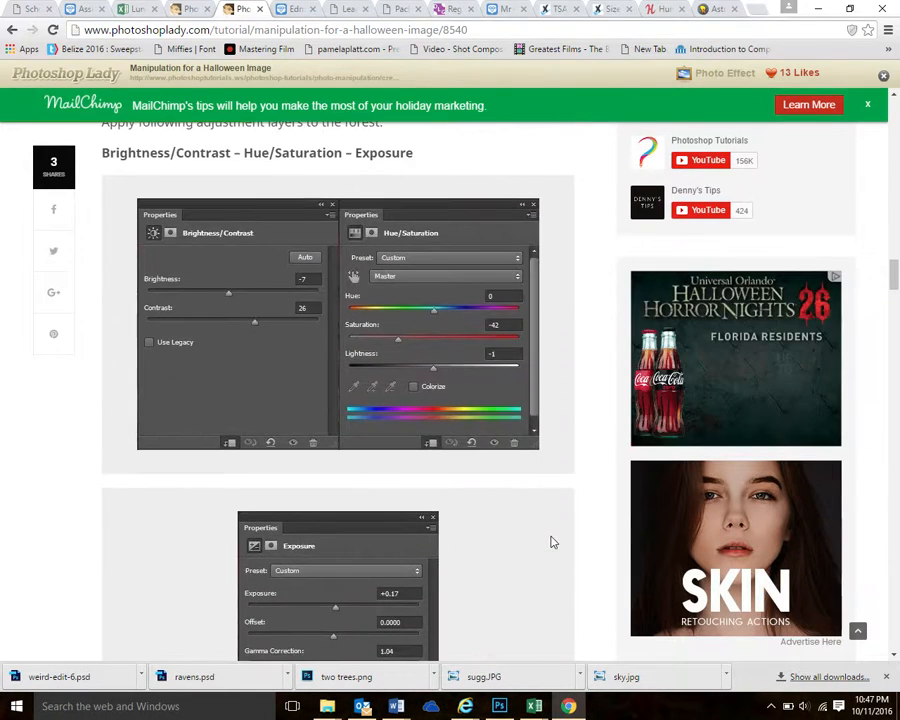
pyautogui.scroll(5, 549, 540)
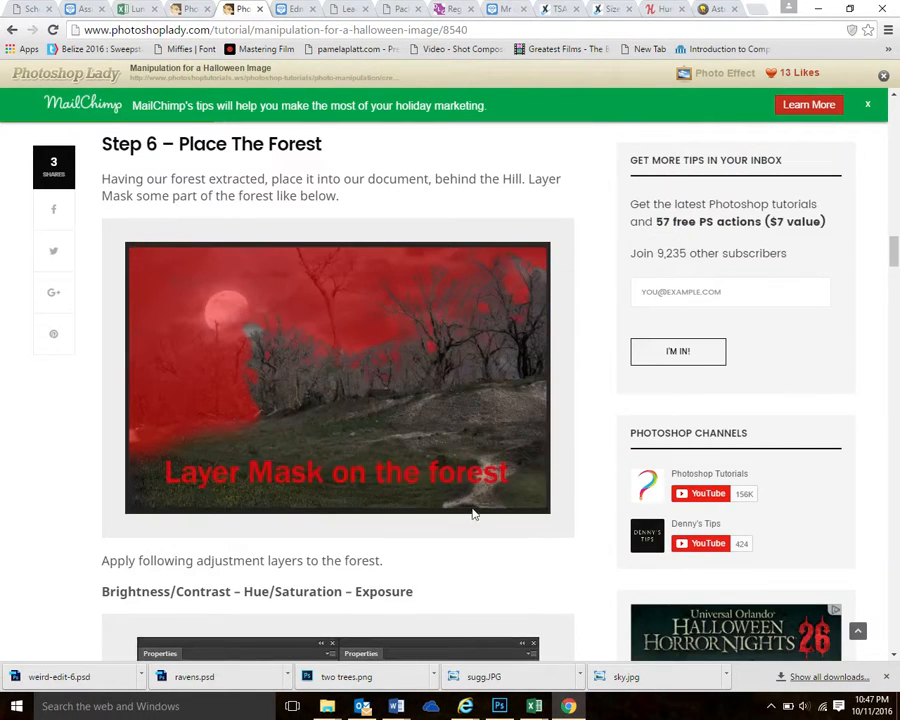
# Switch back to Photoshop, paste the copied trees into the composite, and move them to the image's right edge just above the hill
pyautogui.click(498, 706)
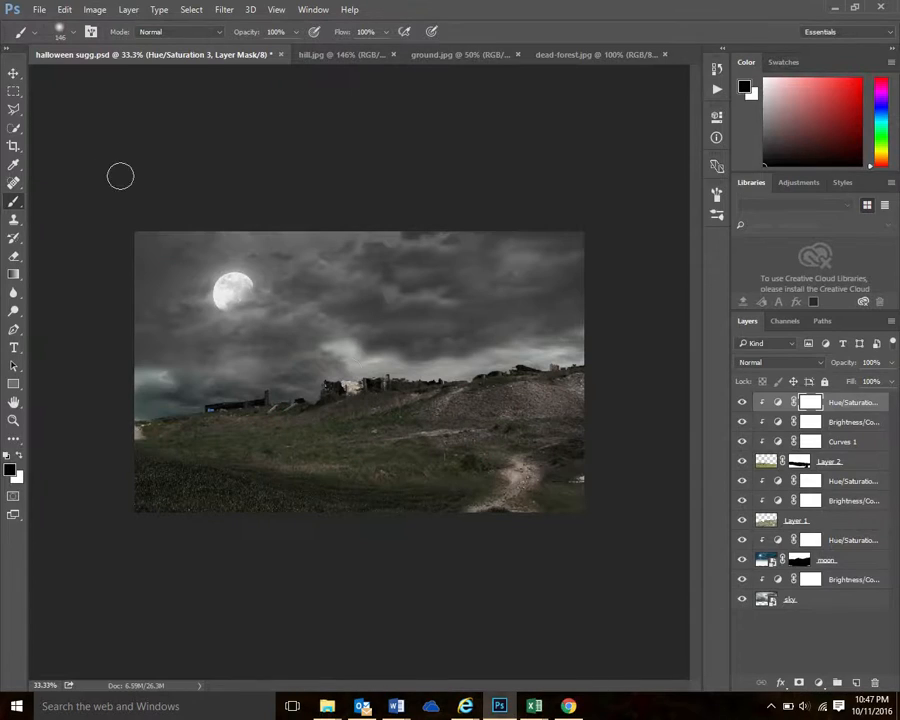
pyautogui.click(65, 10)
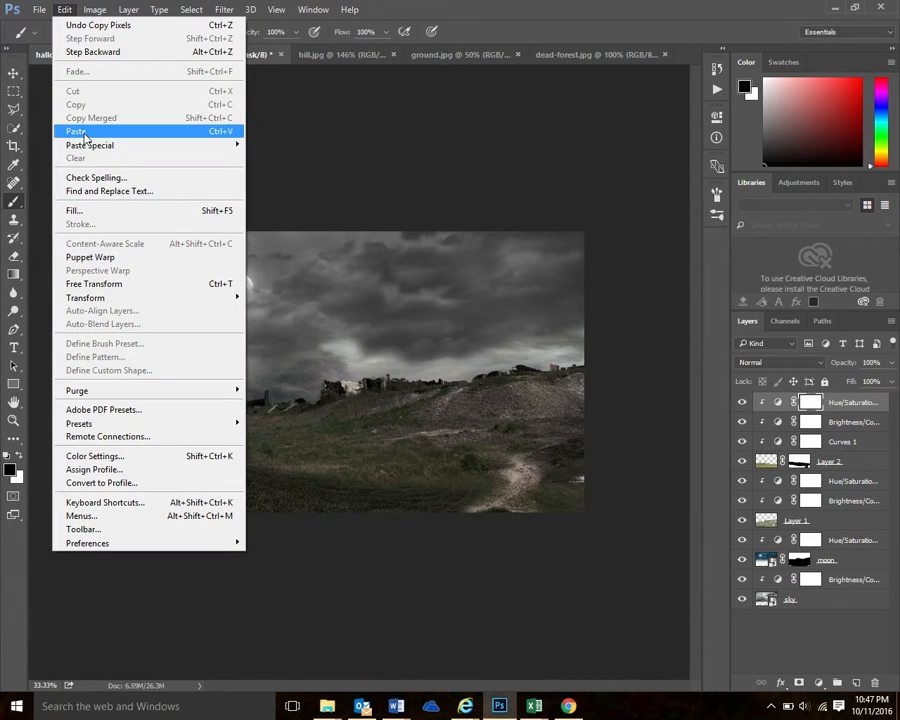
pyautogui.click(88, 131)
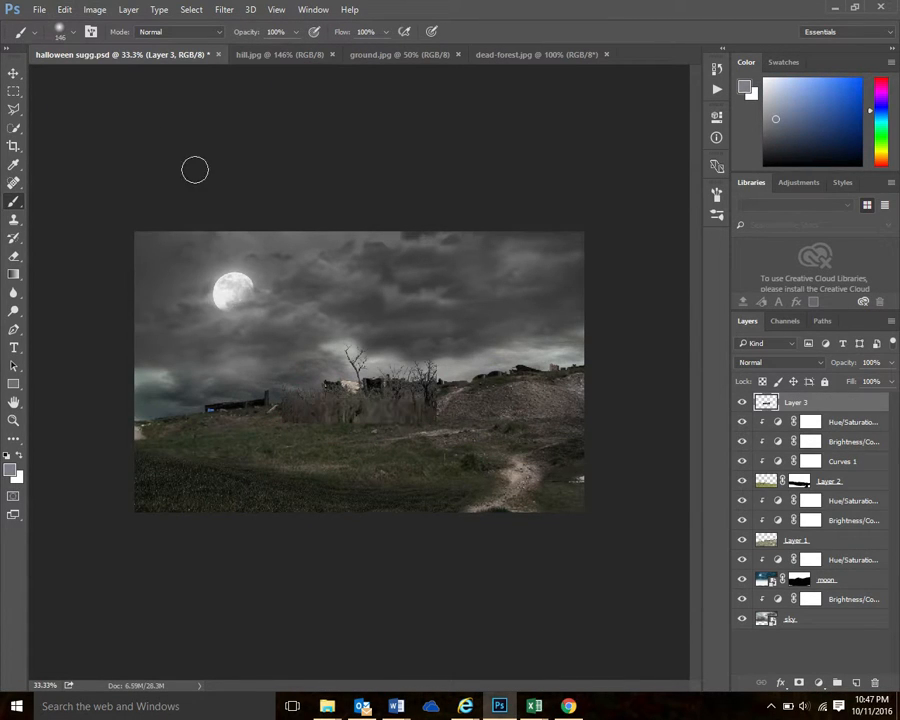
pyautogui.click(13, 75)
pyautogui.moveTo(370, 430); pyautogui.dragTo(470, 345)
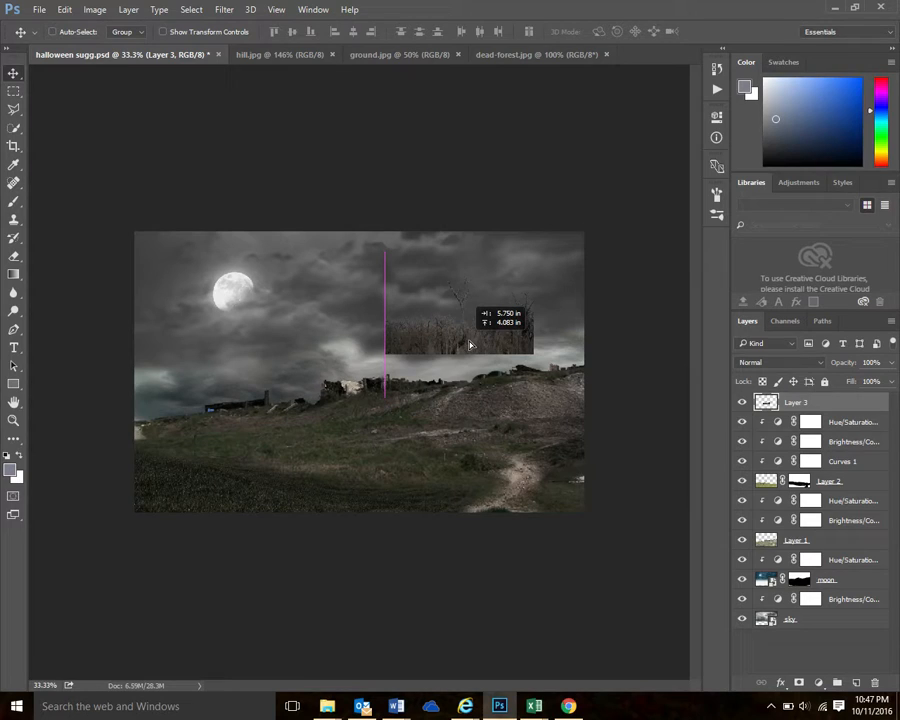
pyautogui.moveTo(470, 345); pyautogui.dragTo(513, 362)
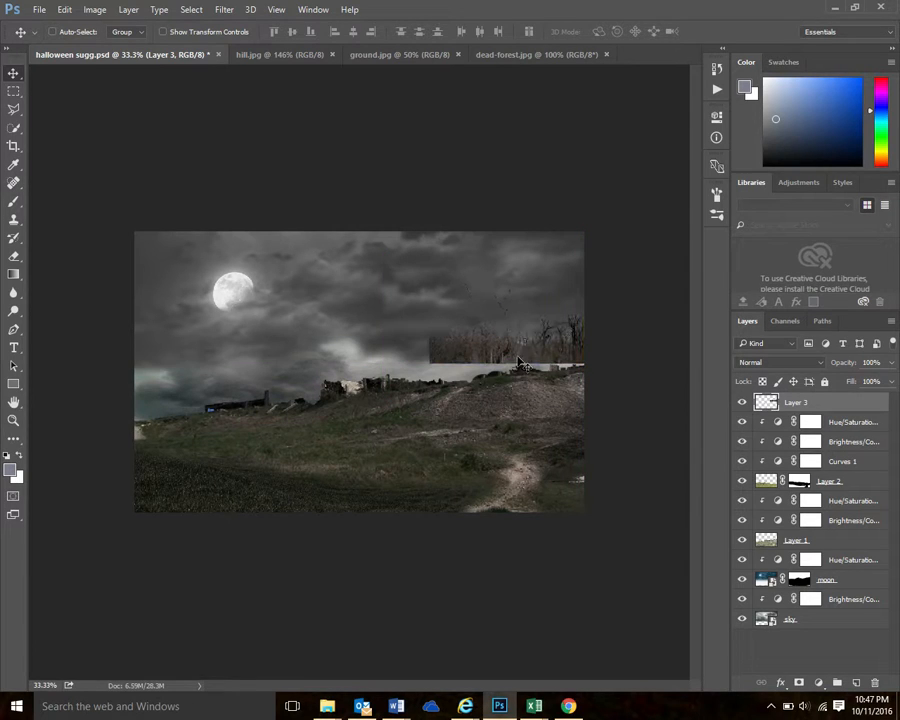
# Free-transform the trees to about 195% width, rotate them about -6.3°, and position them along the hill's slope
pyautogui.click(65, 12)
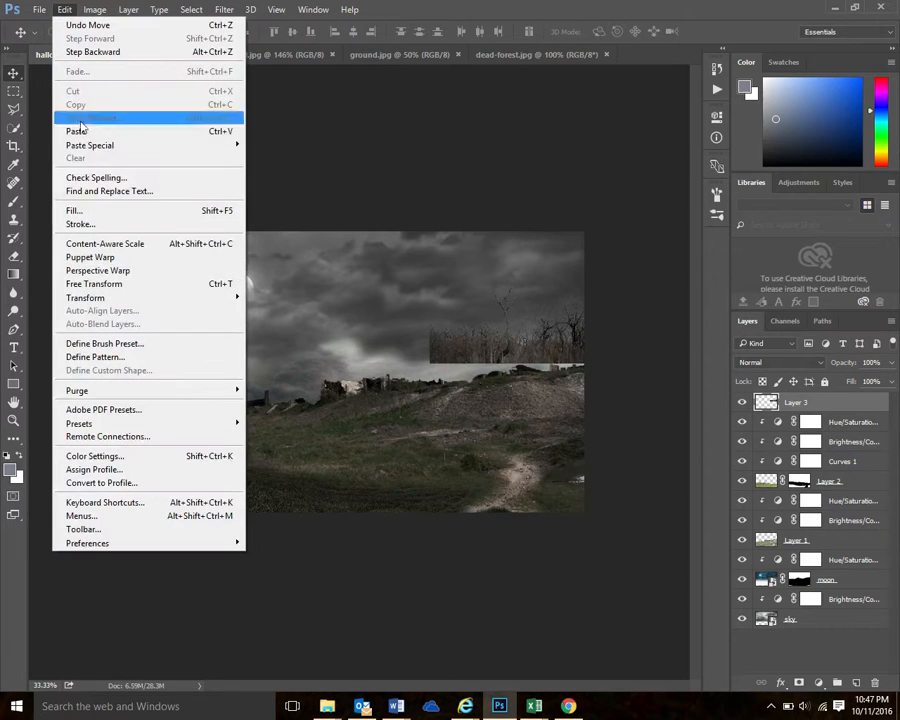
pyautogui.click(111, 285)
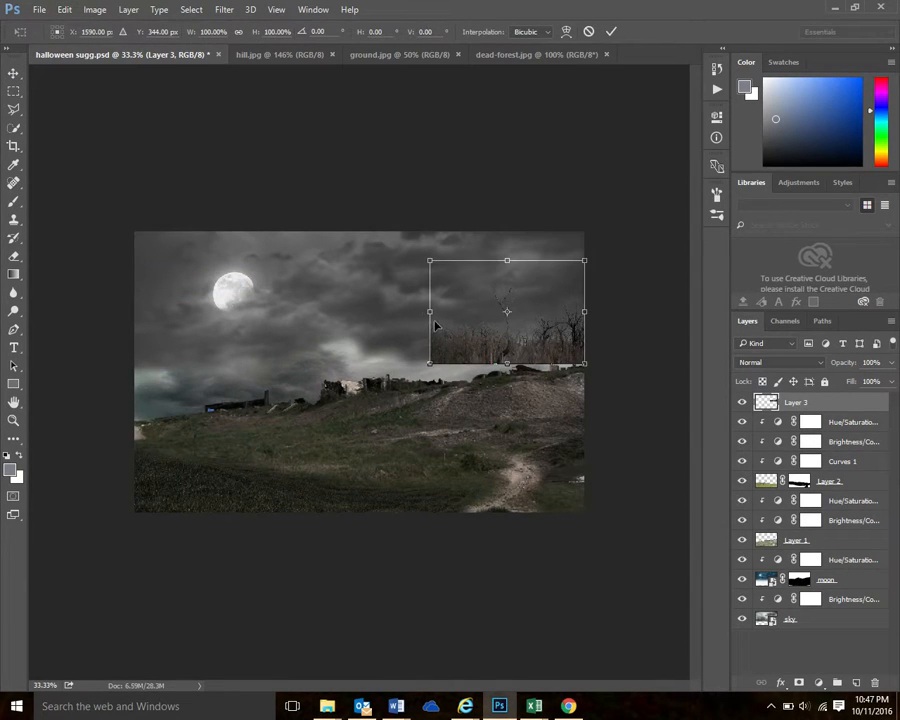
pyautogui.moveTo(430, 311); pyautogui.dragTo(276, 327)
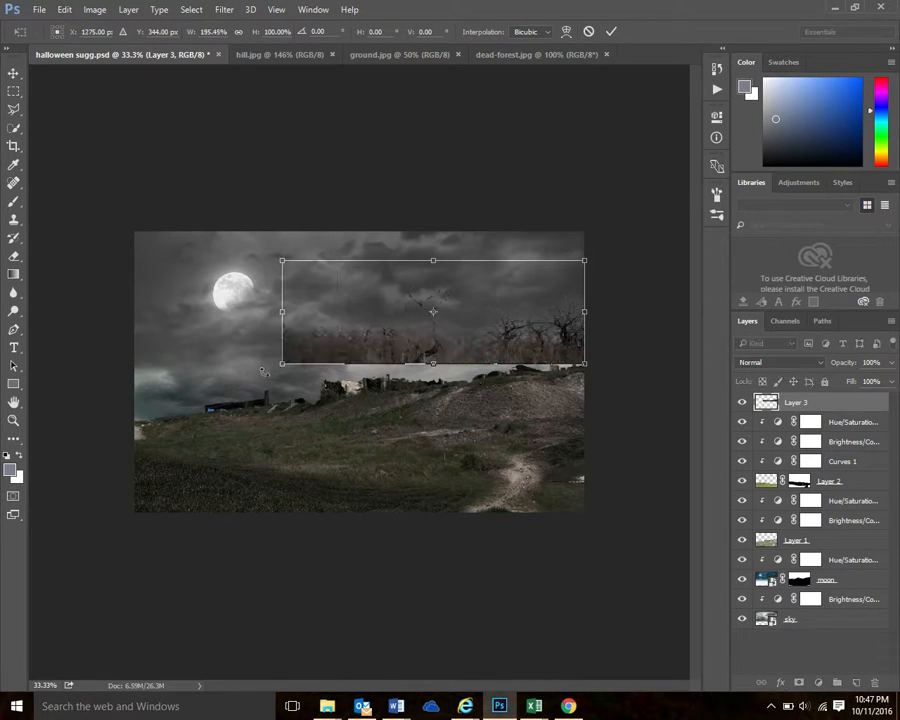
pyautogui.moveTo(274, 374); pyautogui.dragTo(275, 395)
pyautogui.moveTo(448, 355)
pyautogui.mouseDown()
pyautogui.moveTo(436, 371)
pyautogui.moveTo(449, 371)
pyautogui.mouseUp()
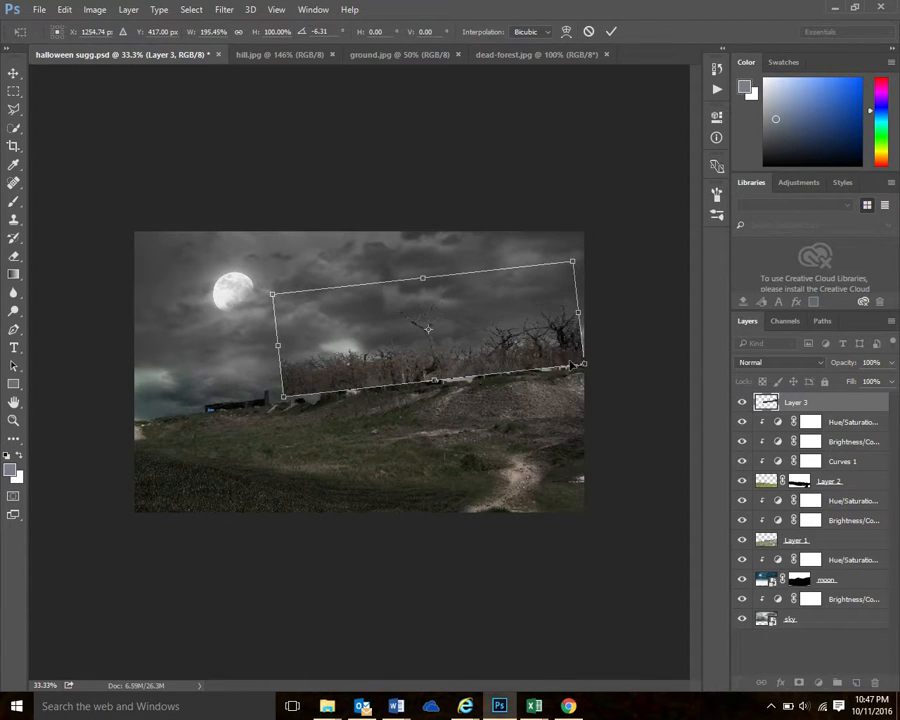
# Stretch the trees to about 115% height and 203% width, nudging them to cover the hilltop out to the right edge
pyautogui.moveTo(570, 364); pyautogui.dragTo(572, 372)
pyautogui.moveTo(421, 289); pyautogui.dragTo(421, 270)
pyautogui.moveTo(307, 385)
pyautogui.mouseDown()
pyautogui.moveTo(307, 377)
pyautogui.moveTo(307, 385)
pyautogui.mouseUp()
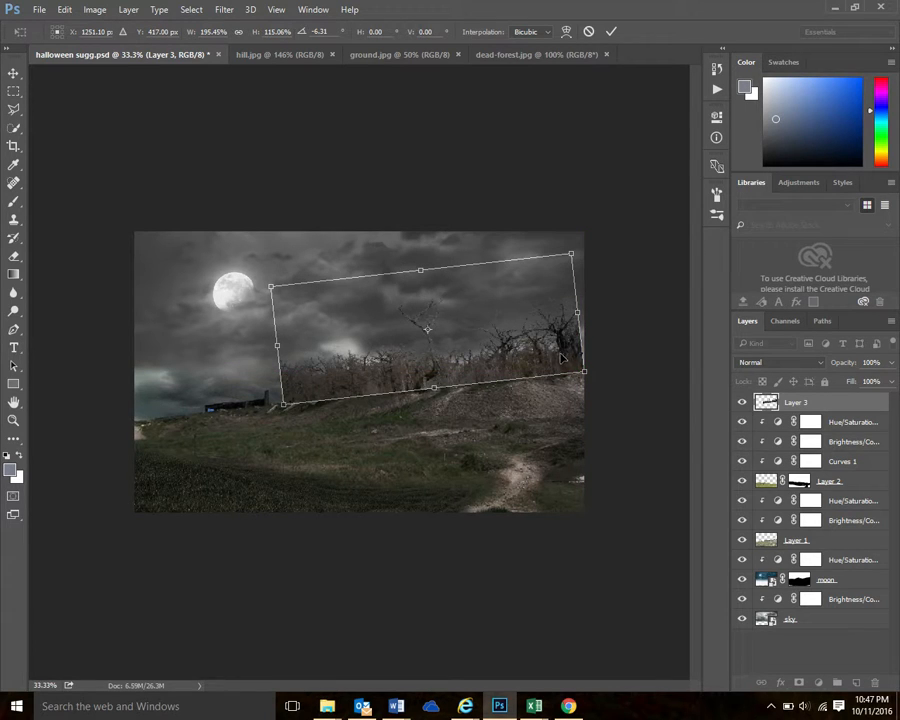
pyautogui.moveTo(564, 358); pyautogui.dragTo(566, 358)
pyautogui.moveTo(283, 347); pyautogui.dragTo(272, 348)
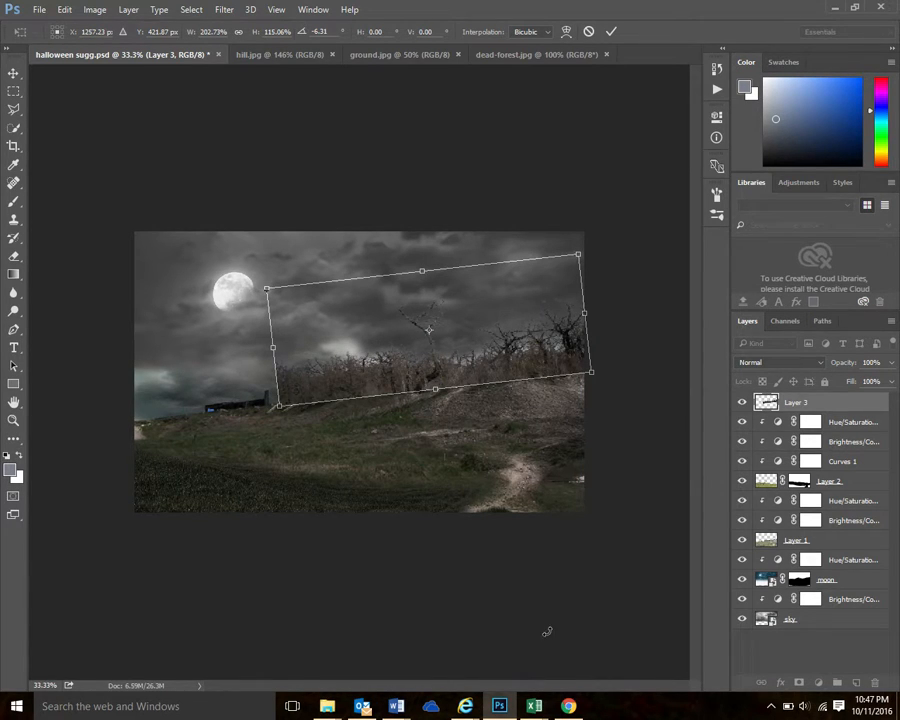
# Compare the trees with the tutorial's forest image in Chrome, then stretch them to about 187% height and apply the transform
pyautogui.hotkey('alt', 'Tab')
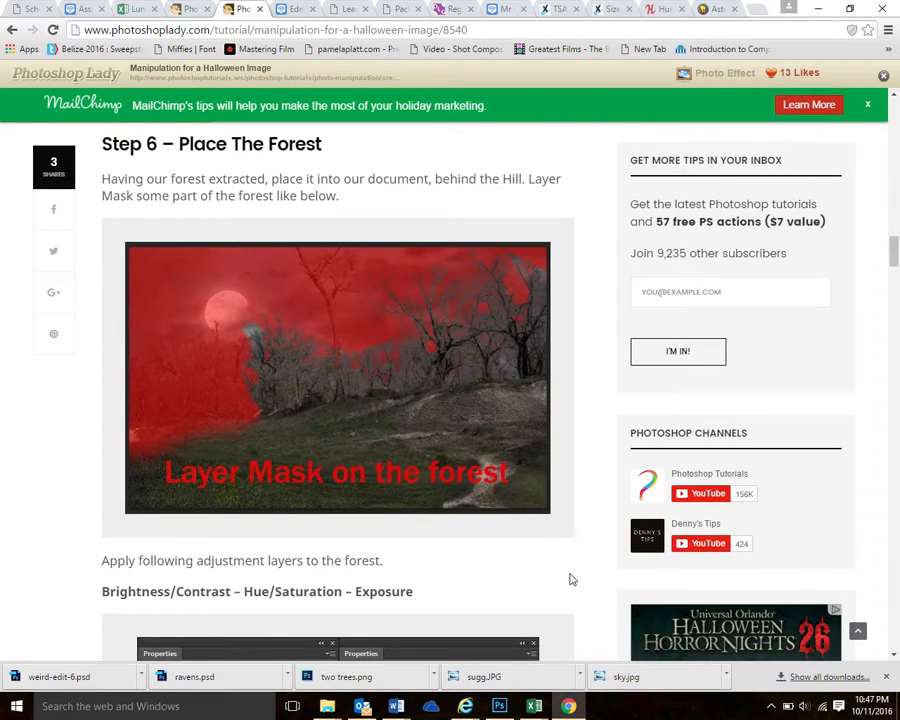
pyautogui.click(499, 706)
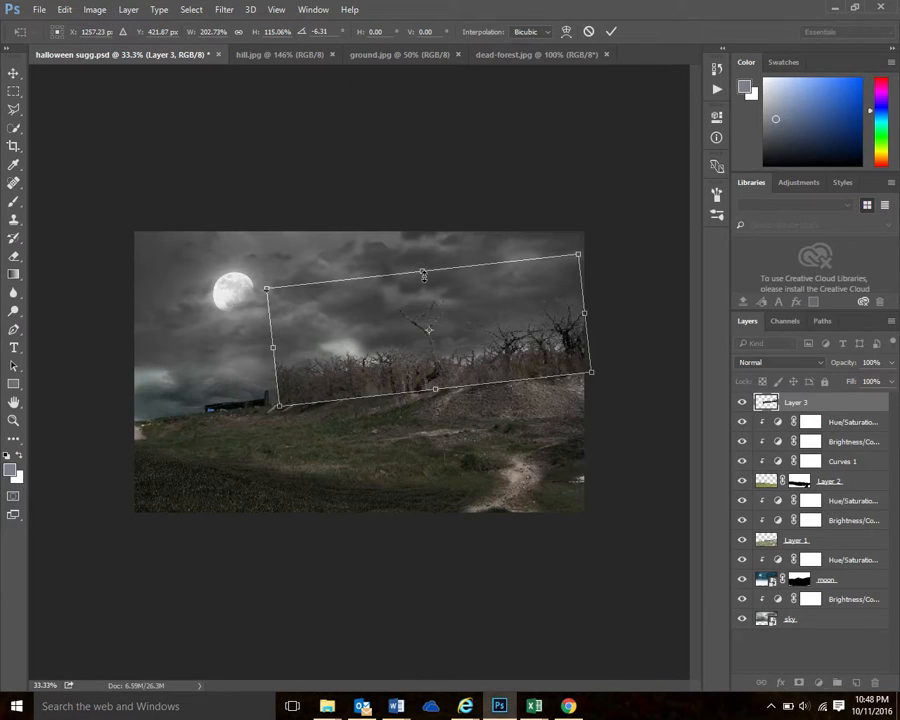
pyautogui.moveTo(422, 272); pyautogui.dragTo(422, 264)
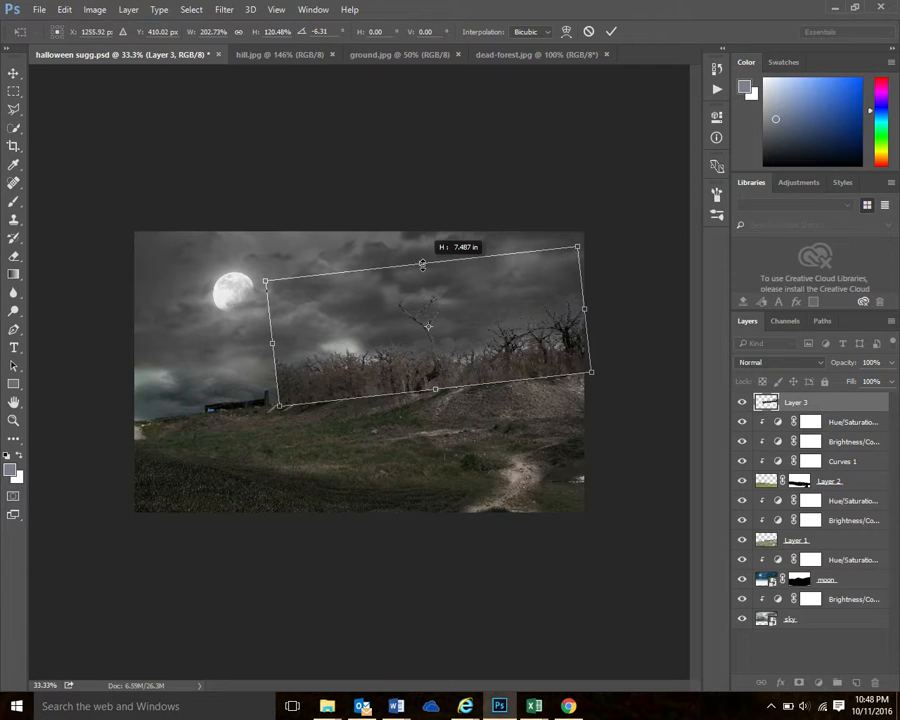
pyautogui.click(568, 706)
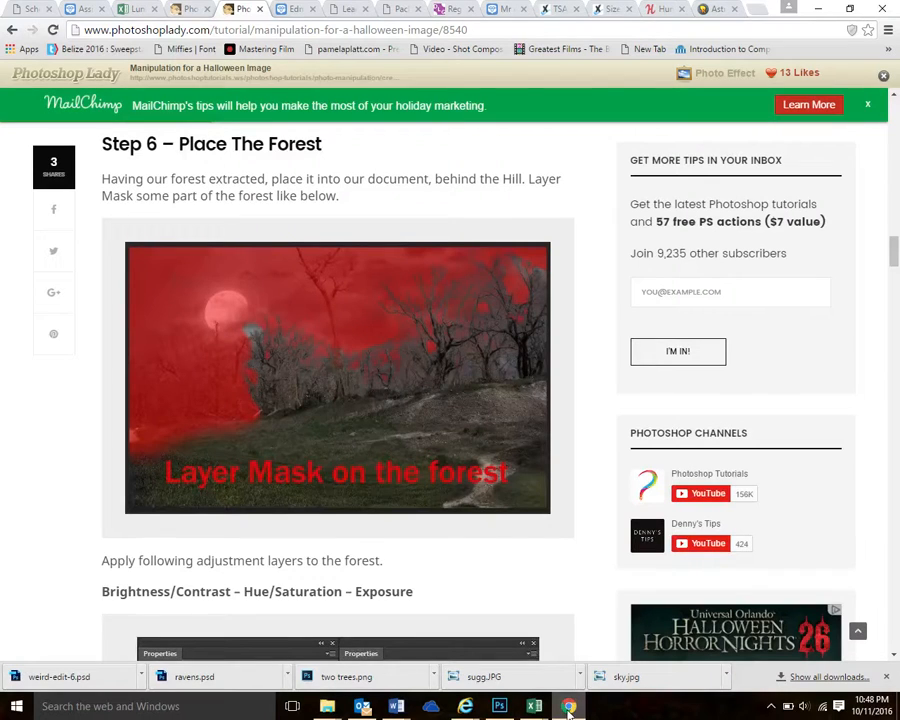
pyautogui.click(498, 706)
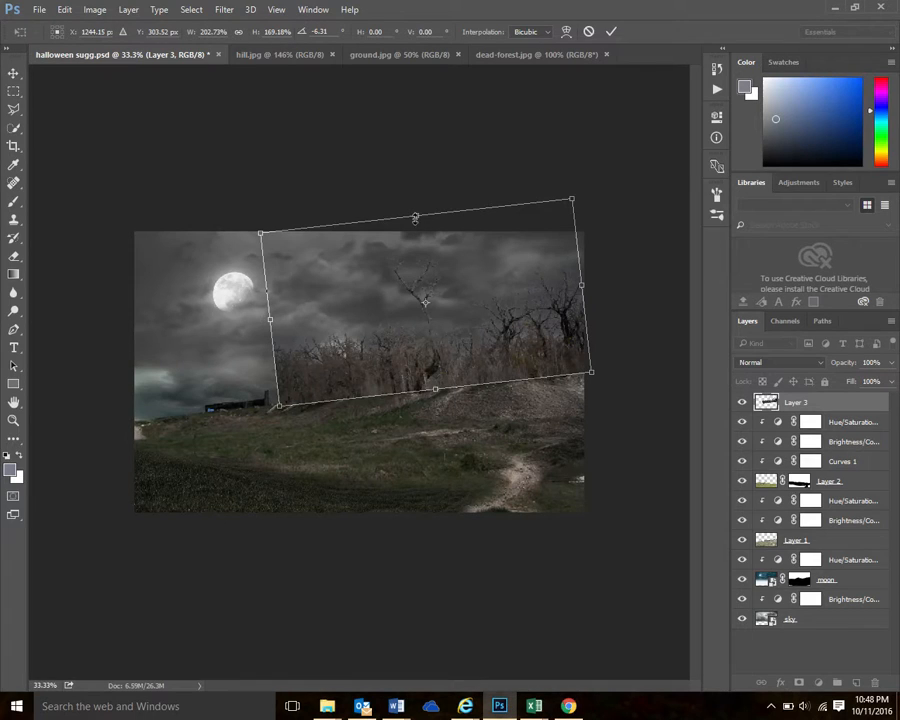
pyautogui.moveTo(414, 212); pyautogui.dragTo(413, 188)
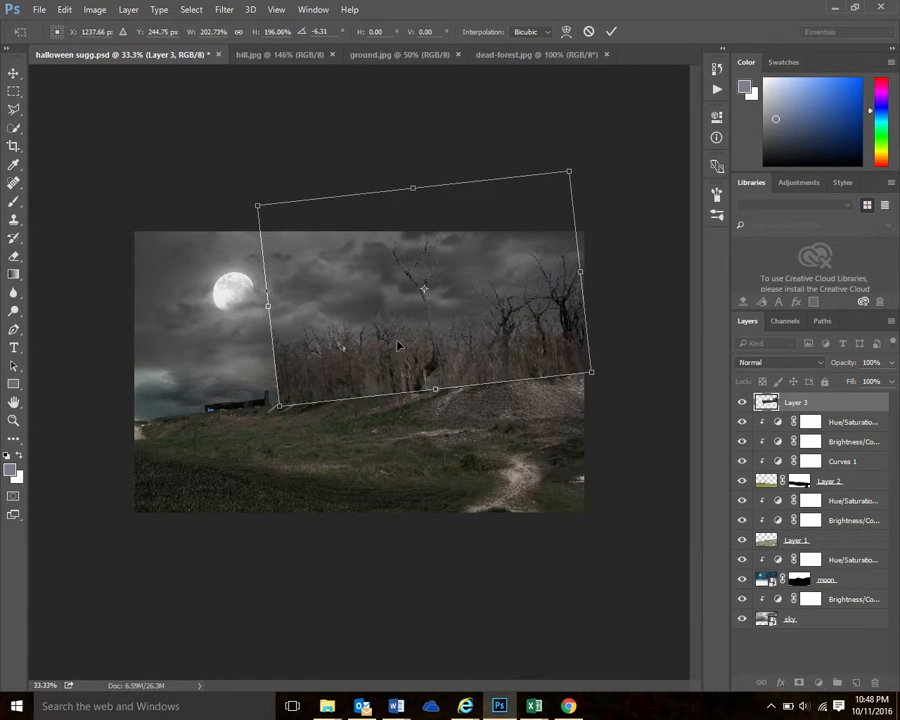
pyautogui.moveTo(414, 192); pyautogui.dragTo(415, 200)
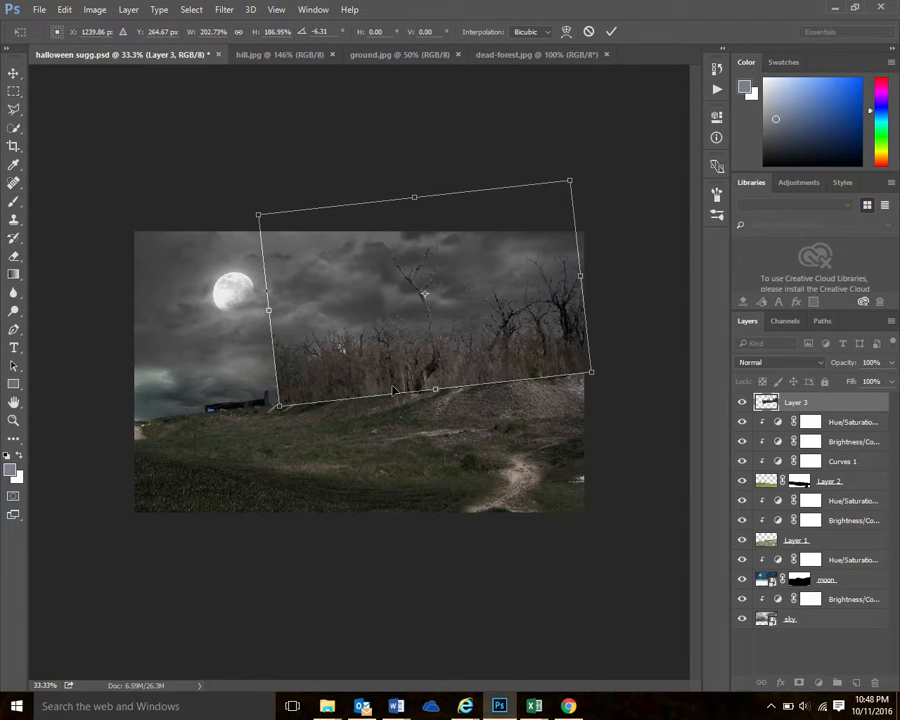
pyautogui.press('Return')
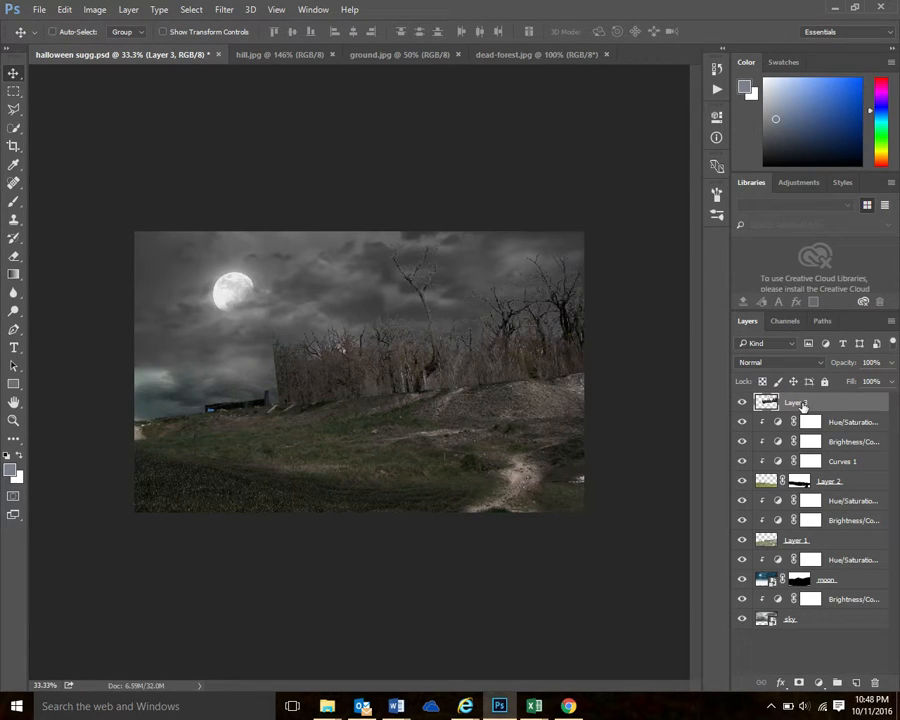
# Move the tree layer directly beneath Layer 1, the hill, and check the placement against the tutorial's Step 6 image in Chrome
pyautogui.moveTo(803, 406); pyautogui.dragTo(796, 530)
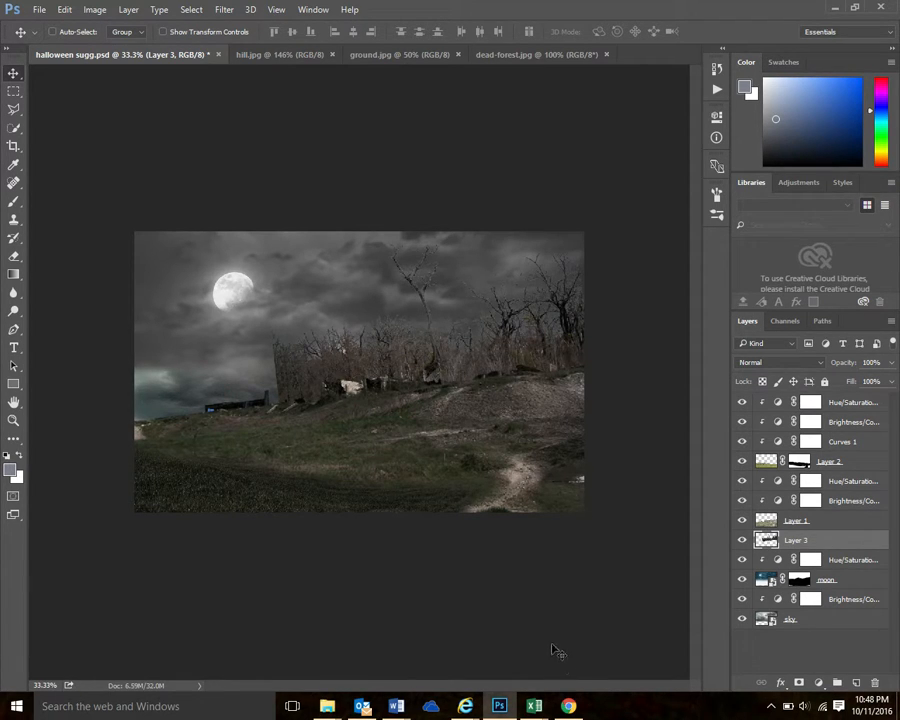
pyautogui.click(568, 706)
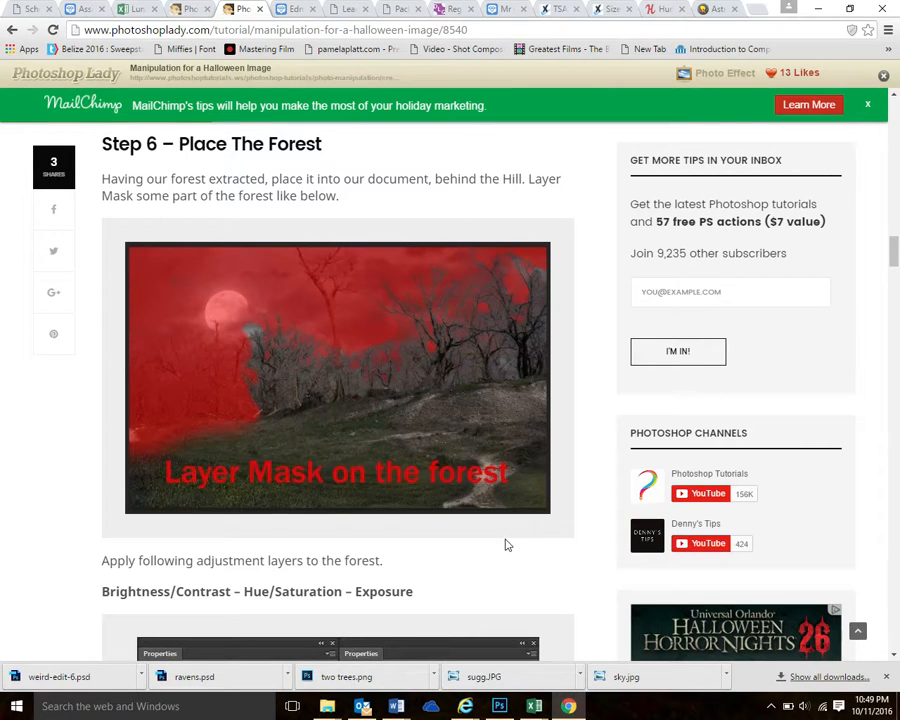
pyautogui.hotkey('alt', 'Tab')
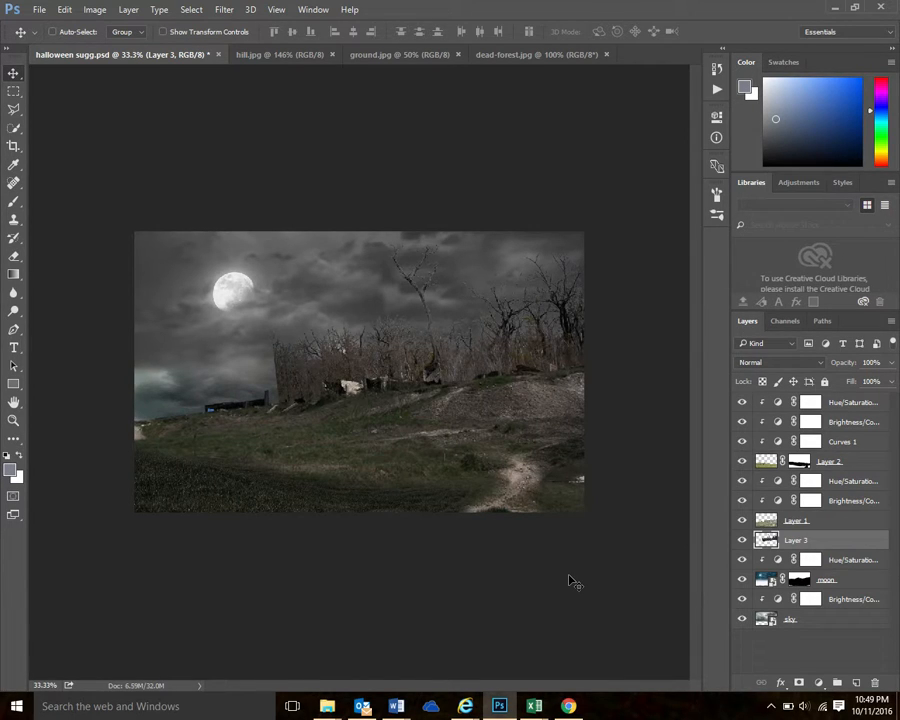
# Add a layer mask to Layer 3 and paint black with a soft 146 px brush over the tall lone tree and hard left edge
pyautogui.click(799, 686)
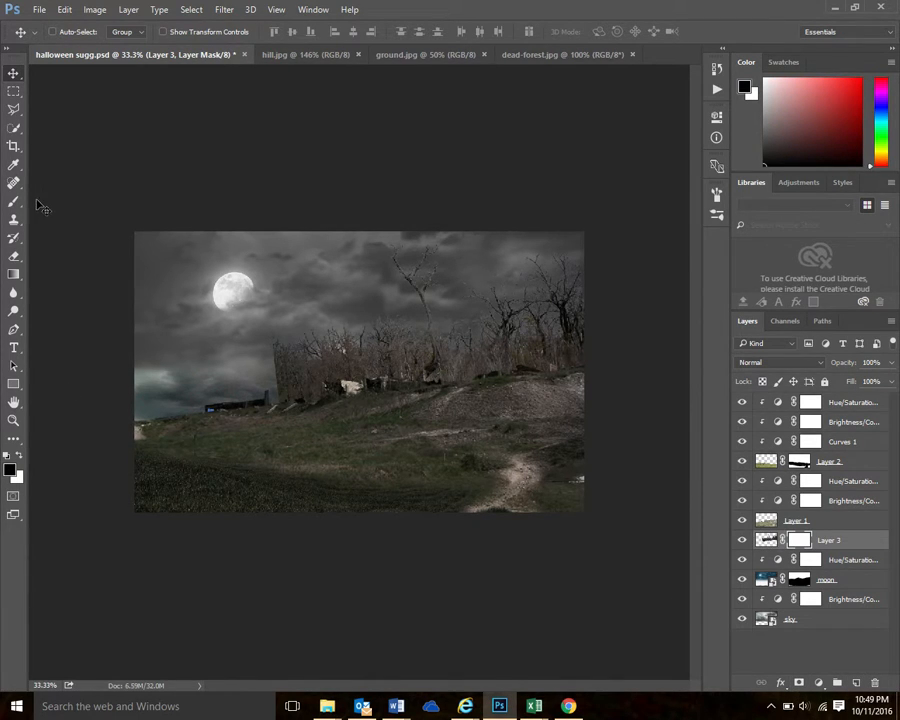
pyautogui.press('b')
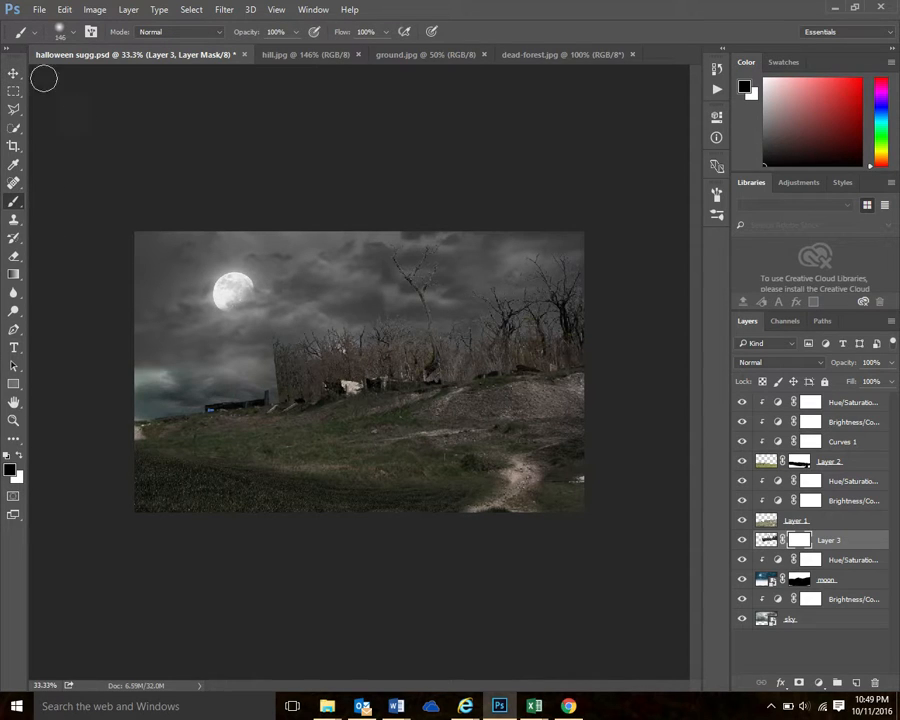
pyautogui.click(75, 37)
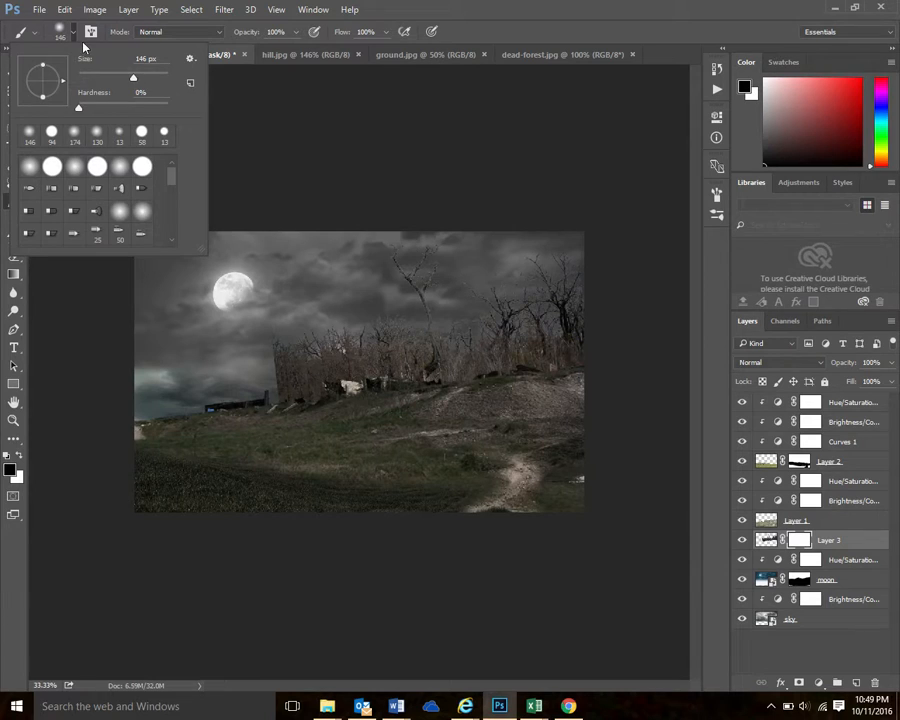
pyautogui.click(75, 37)
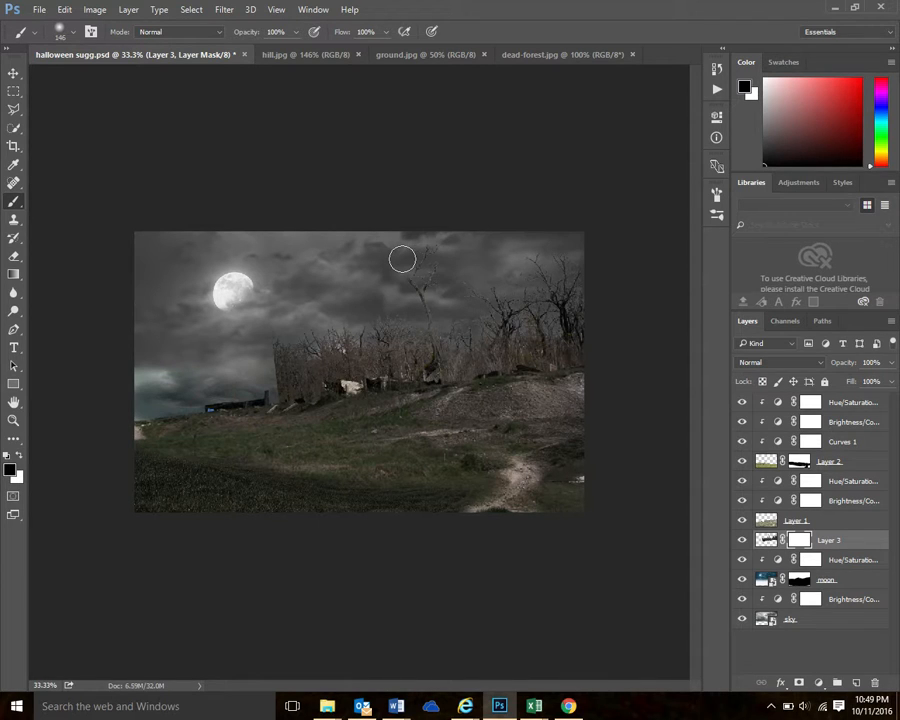
pyautogui.moveTo(402, 259); pyautogui.dragTo(422, 279)
pyautogui.moveTo(263, 333); pyautogui.dragTo(261, 374)
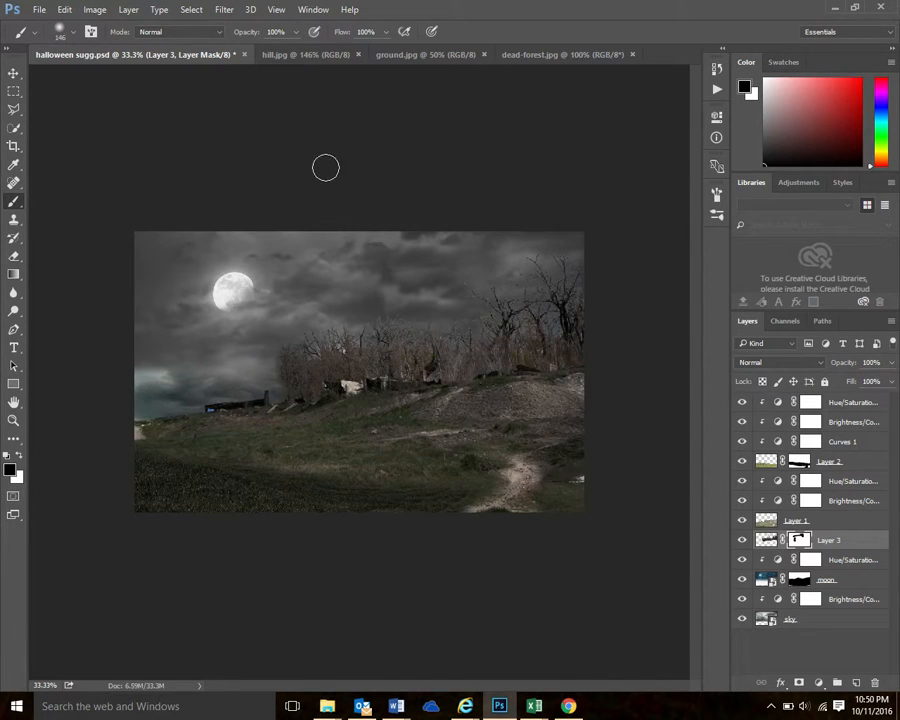
# Add a Brightness/Contrast adjustment clipped to the trees in Layer 3, with brightness -14 and increased contrast
pyautogui.click(128, 11)
pyautogui.moveTo(158, 182)
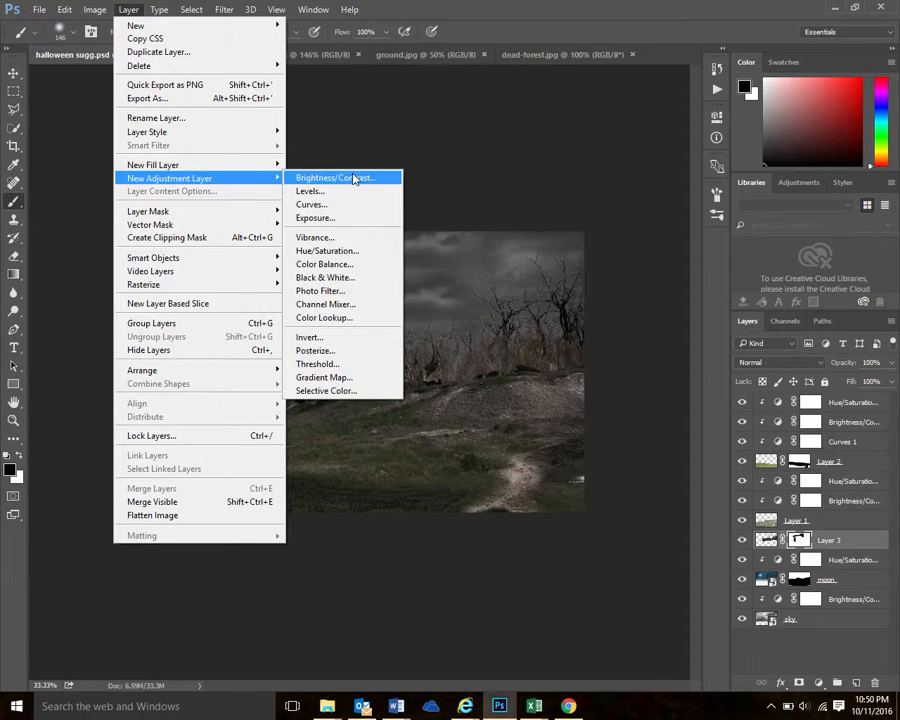
pyautogui.click(354, 179)
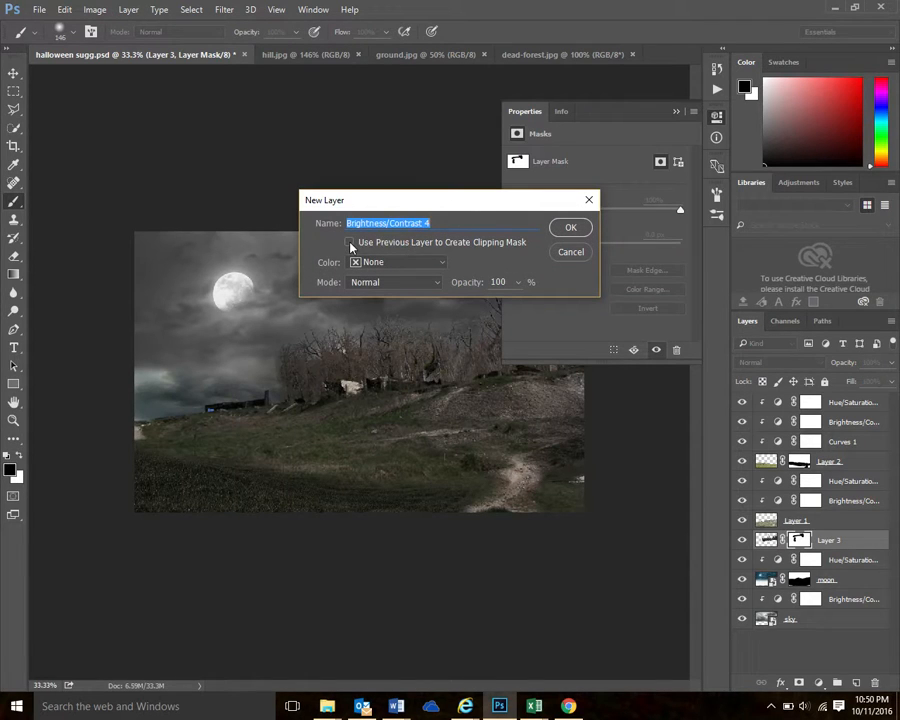
pyautogui.click(351, 244)
pyautogui.click(570, 227)
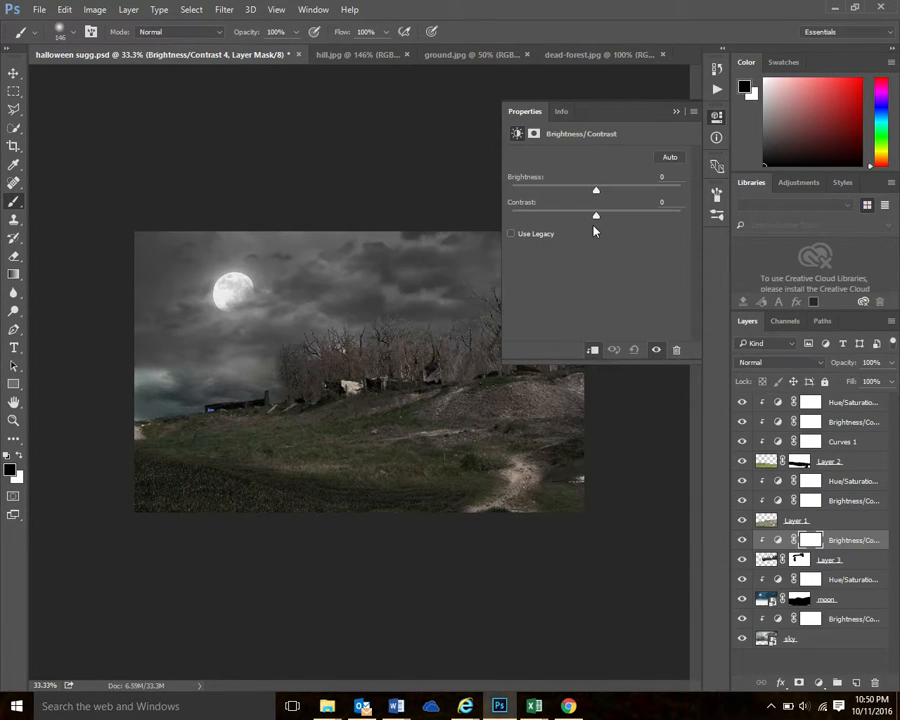
pyautogui.moveTo(597, 192); pyautogui.dragTo(589, 196)
pyautogui.moveTo(597, 217); pyautogui.dragTo(605, 220)
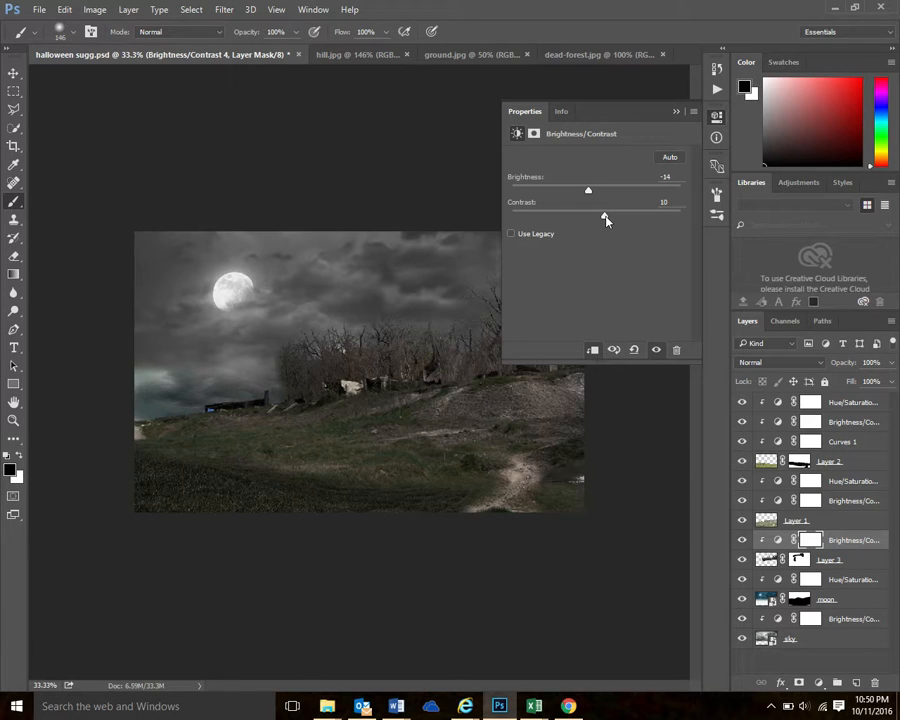
pyautogui.click(677, 112)
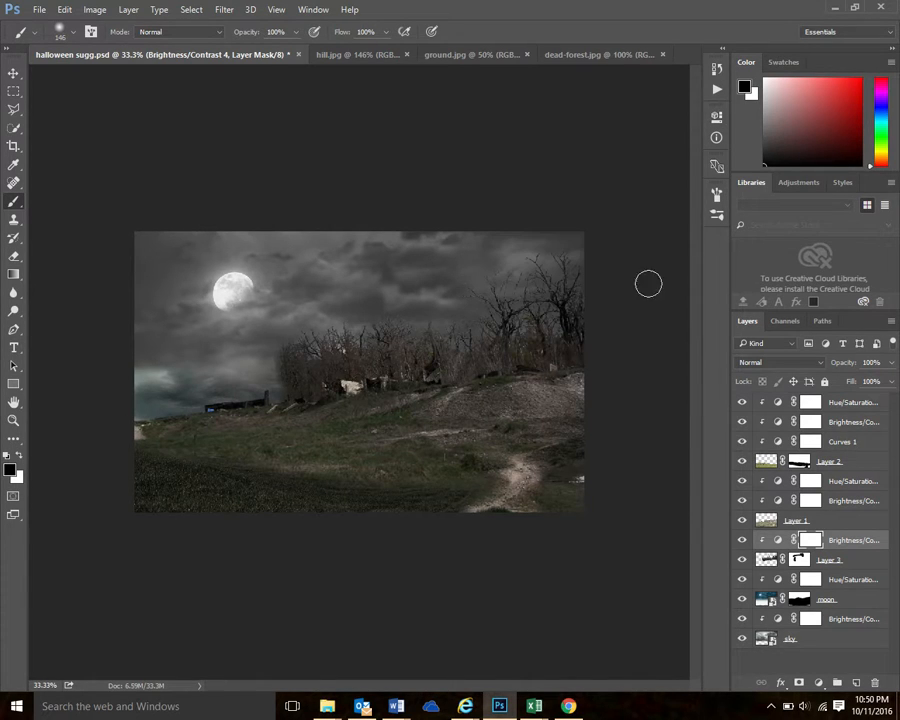
# Add a Hue/Saturation adjustment clipped to the trees above their Brightness/Contrast layer, with saturation -39
pyautogui.click(129, 11)
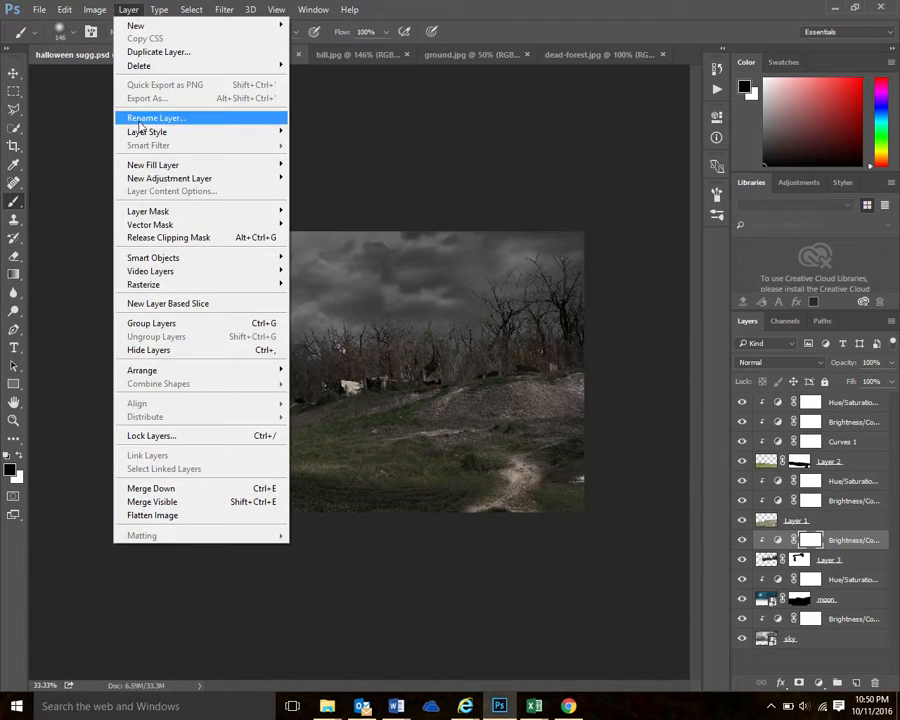
pyautogui.moveTo(147, 182)
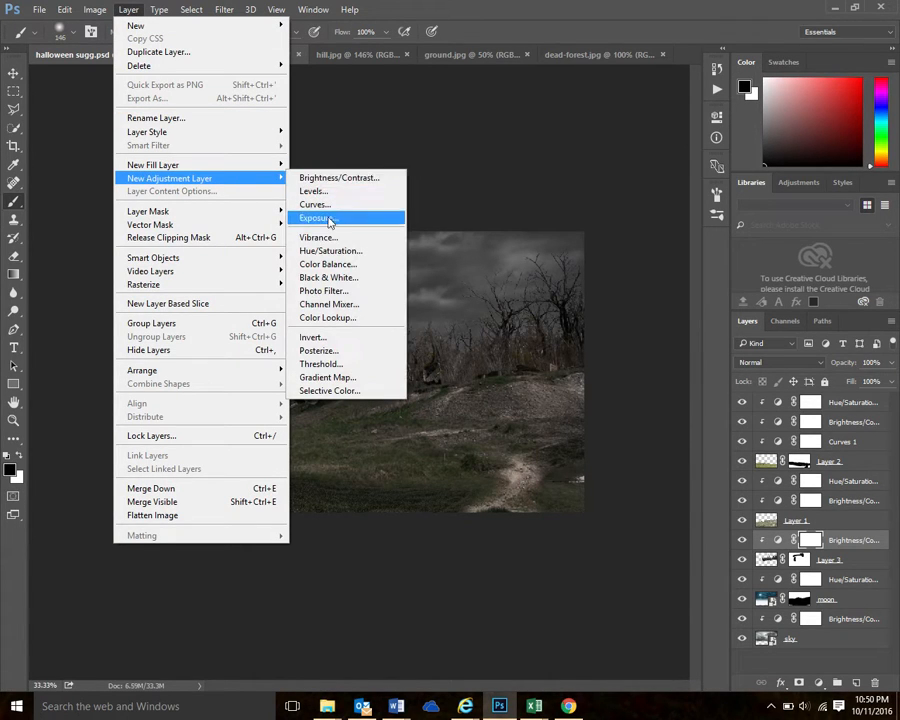
pyautogui.click(338, 255)
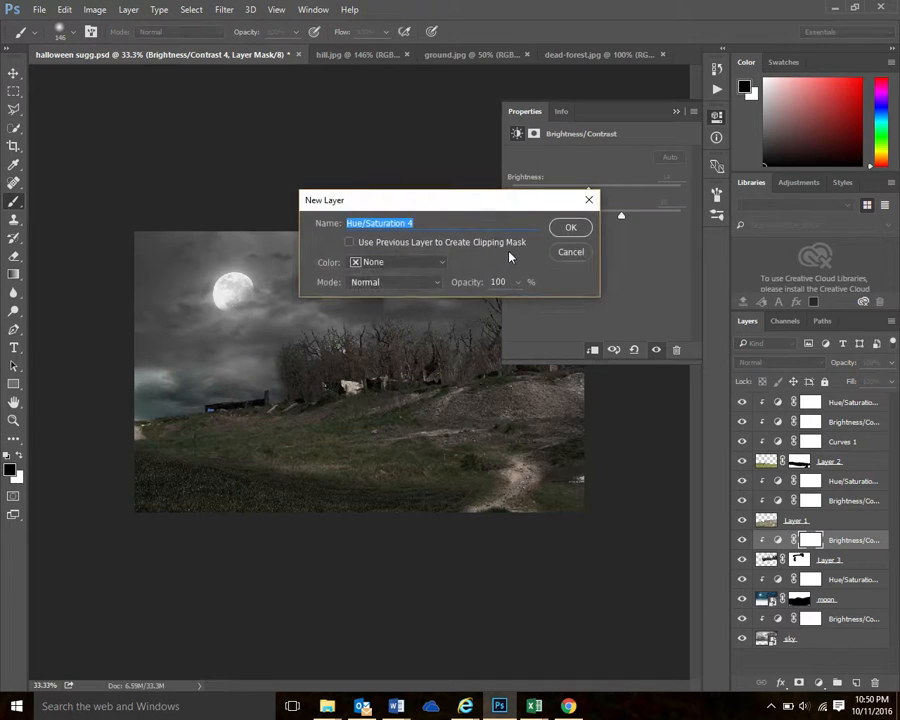
pyautogui.click(351, 243)
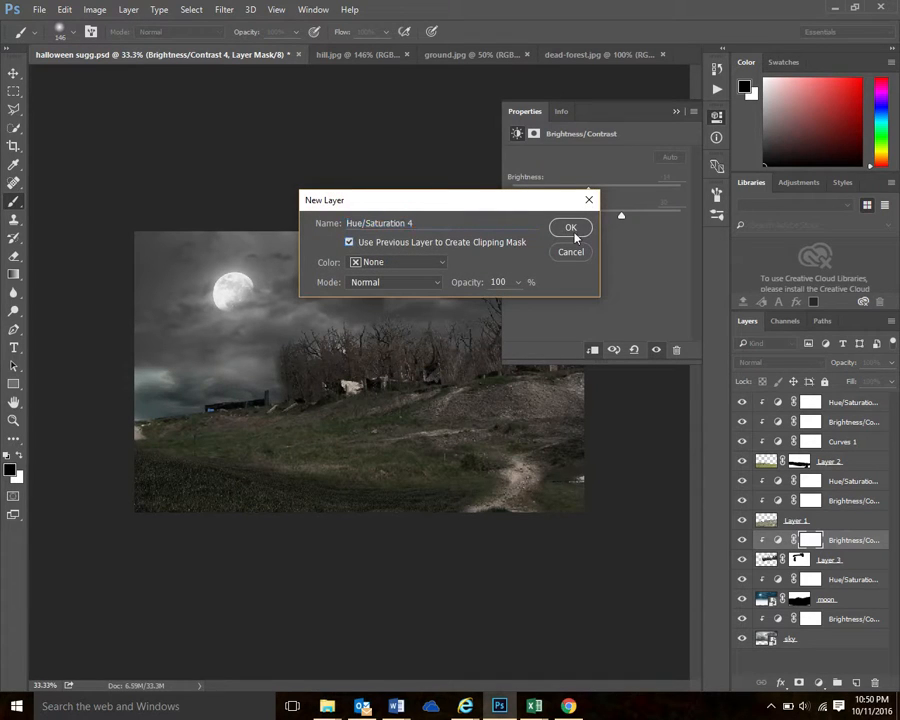
pyautogui.click(574, 232)
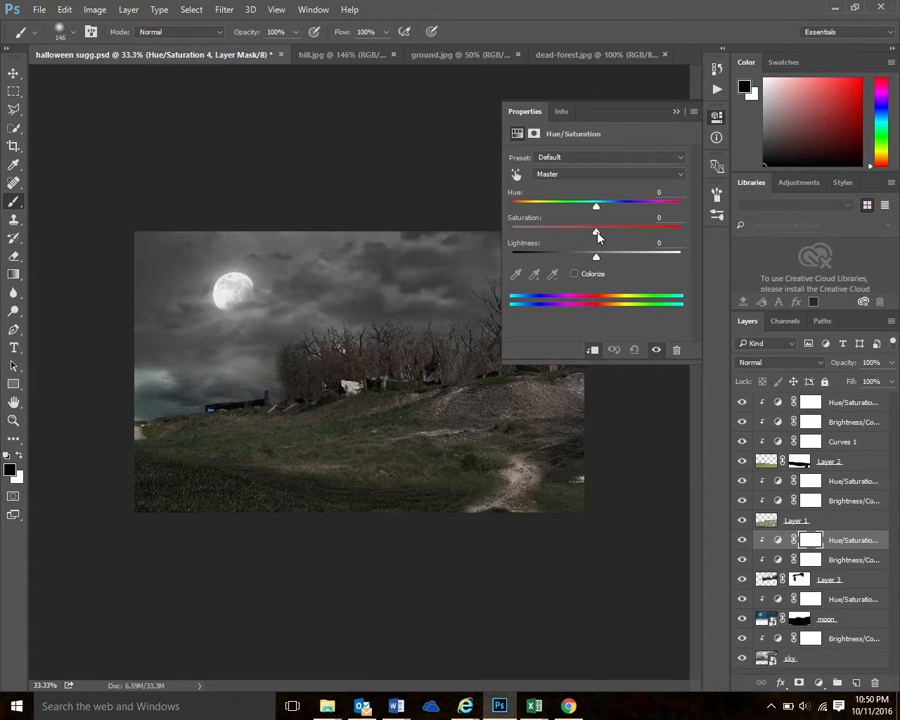
pyautogui.moveTo(598, 236); pyautogui.dragTo(595, 236)
pyautogui.moveTo(595, 236); pyautogui.dragTo(563, 234)
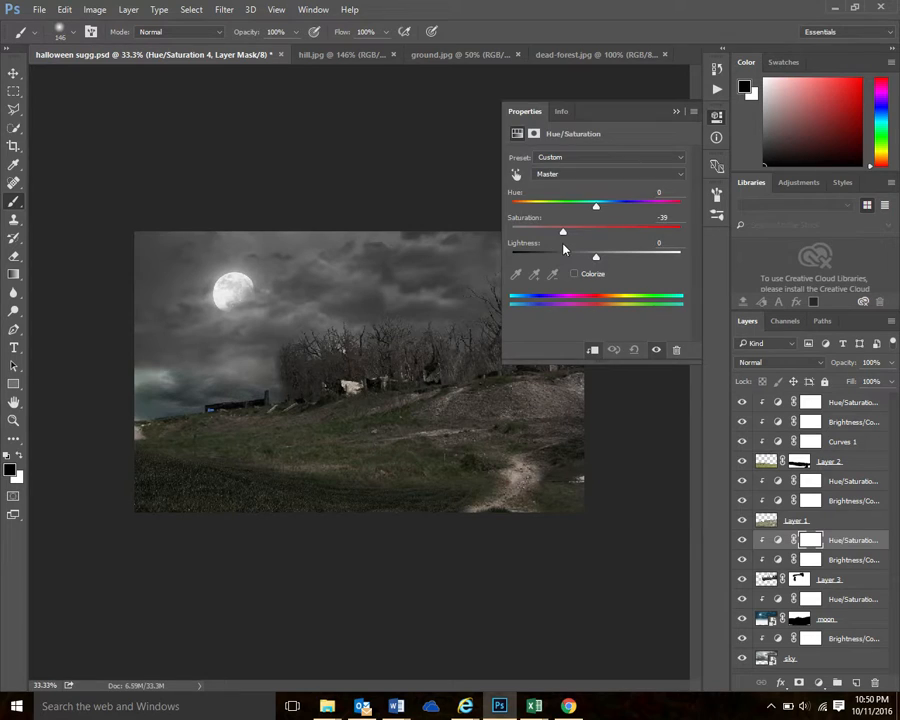
pyautogui.click(566, 121)
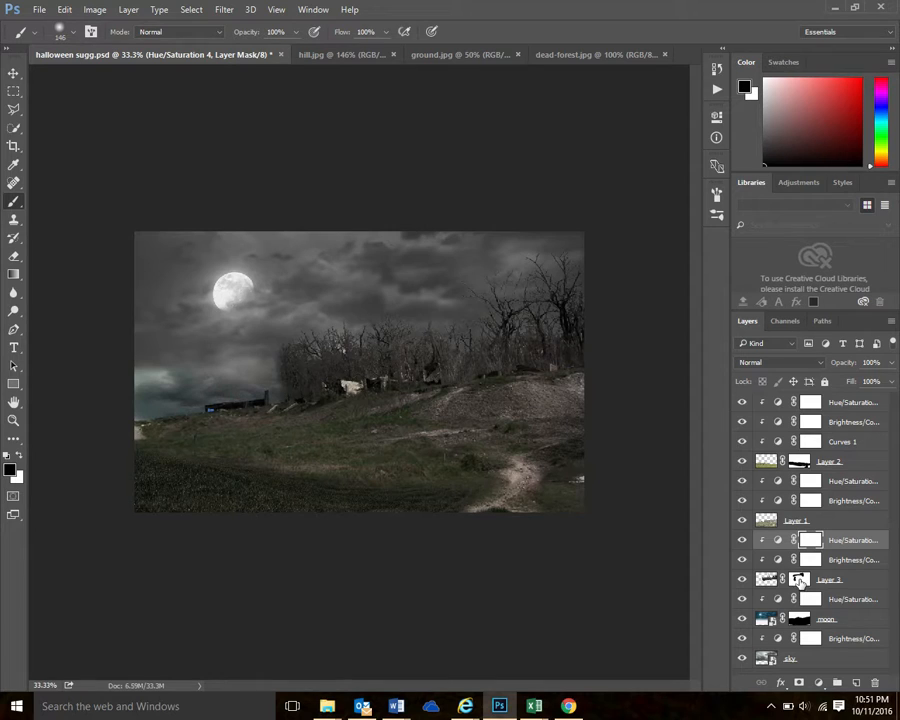
# Review Layer 3's mask and its two clipped adjustments, turning the mask off and on to compare the trees
pyautogui.click(800, 579)
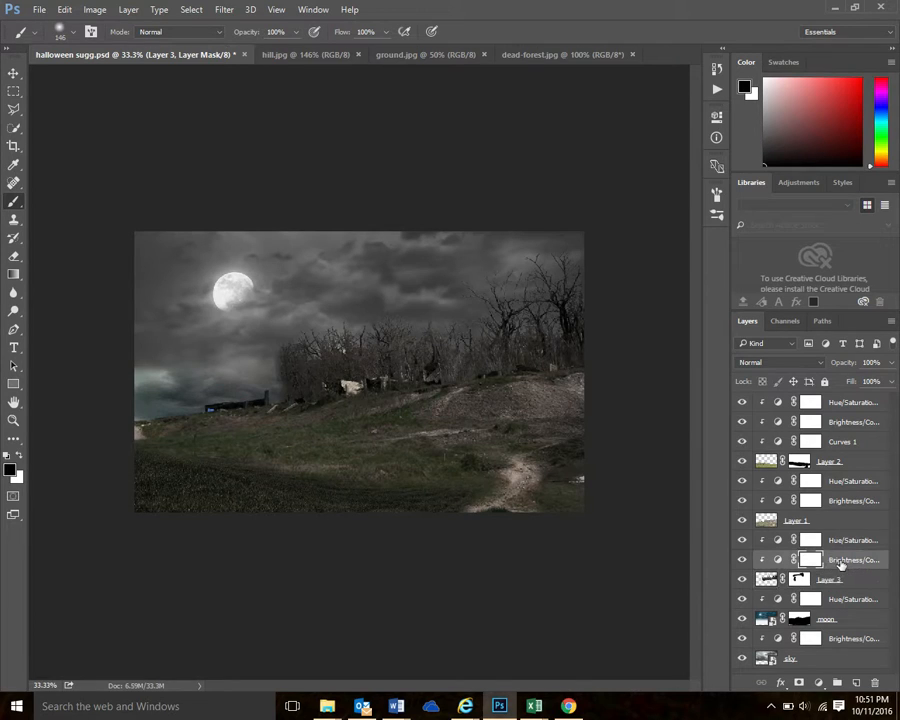
pyautogui.click(842, 561)
pyautogui.click(843, 541)
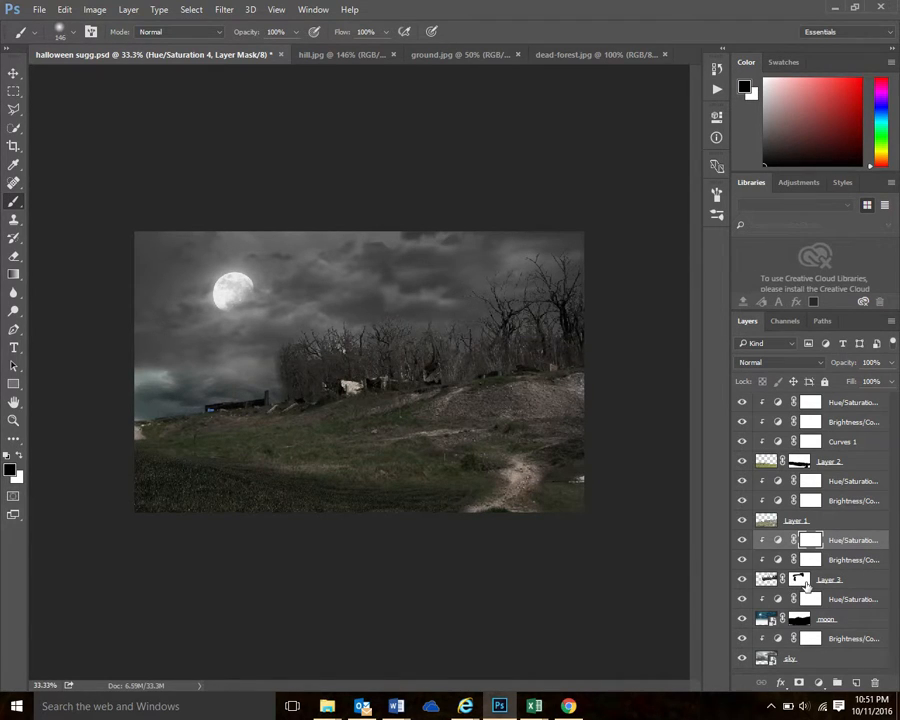
pyautogui.keyDown('shift'); pyautogui.click(806, 585); pyautogui.keyUp('shift')
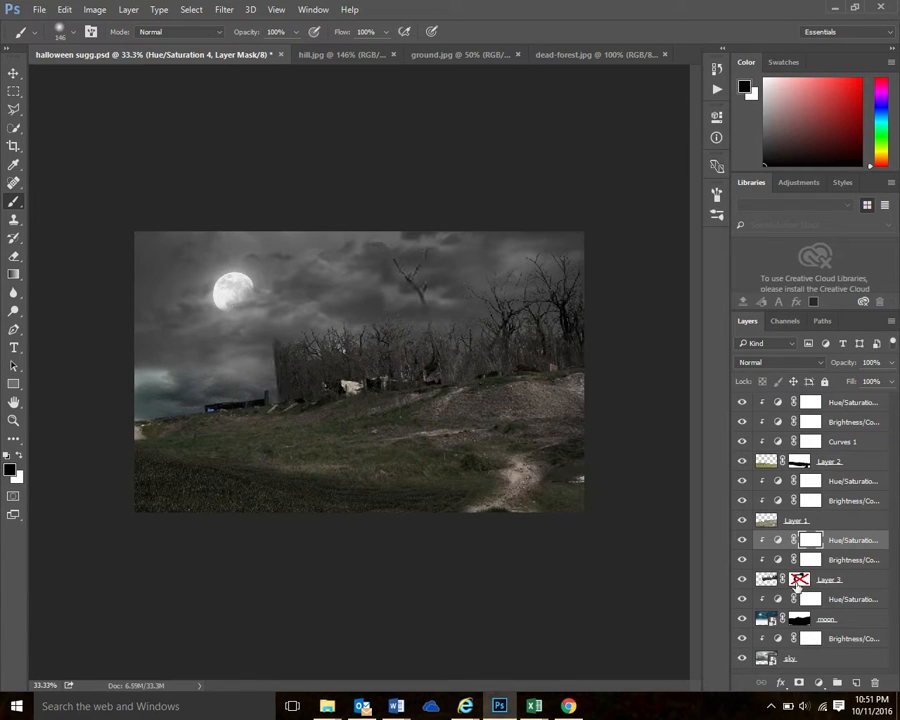
pyautogui.keyDown('shift'); pyautogui.click(806, 585); pyautogui.keyUp('shift')
# Duplicate Layer 3 together with its clipped Brightness/Contrast and Hue/Saturation adjustments within halloween sugg.psd
pyautogui.keyDown('shift'); pyautogui.click(858, 581); pyautogui.keyUp('shift')
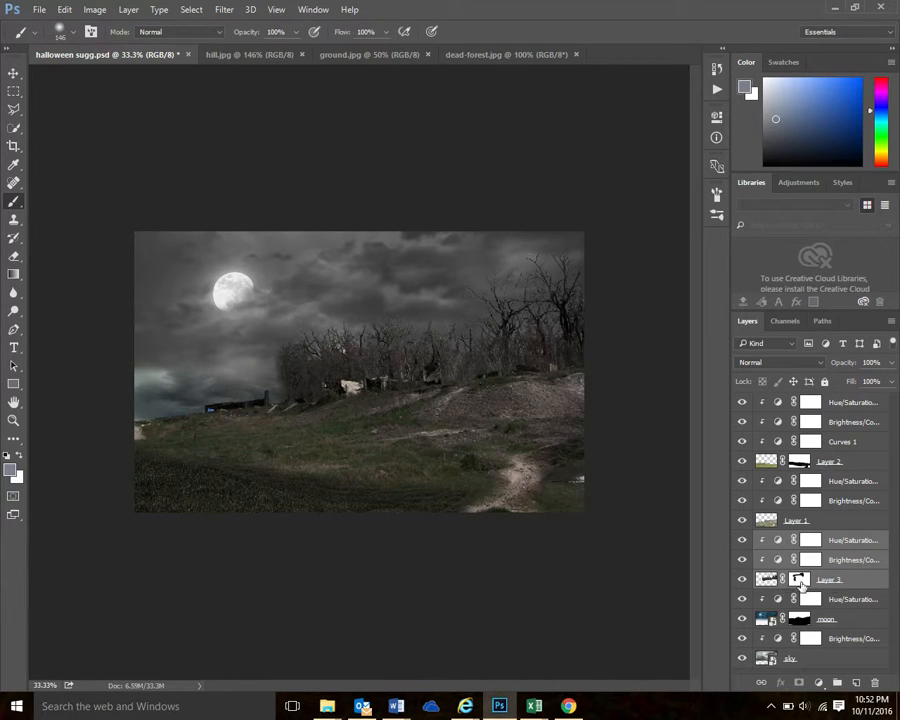
pyautogui.click(864, 541)
pyautogui.keyDown('ctrl'); pyautogui.click(862, 542); pyautogui.keyUp('ctrl')
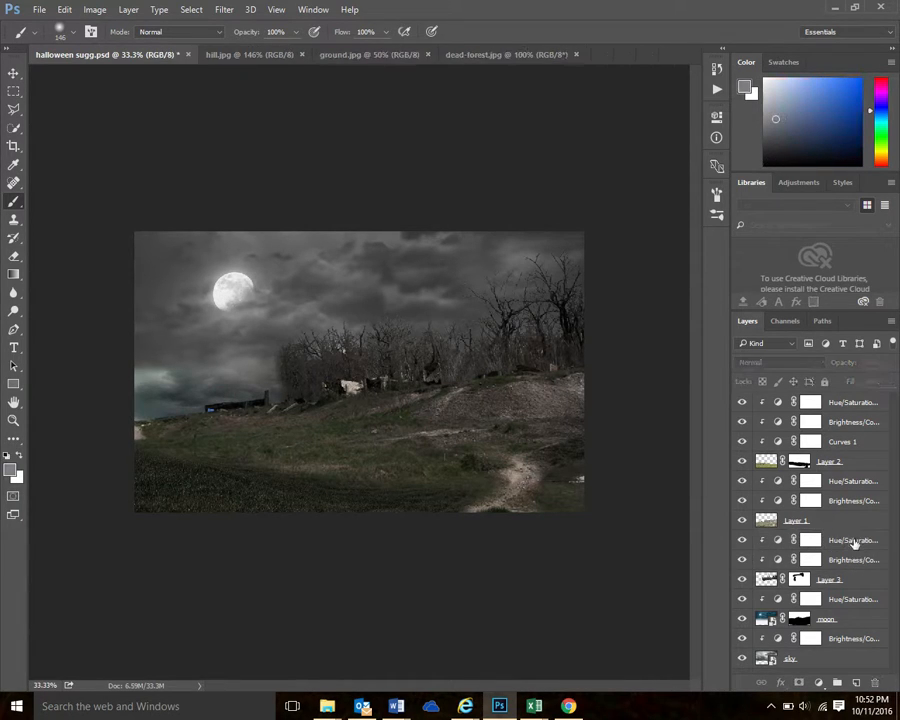
pyautogui.keyDown('ctrl'); pyautogui.click(855, 543); pyautogui.keyUp('ctrl')
pyautogui.keyDown('ctrl'); pyautogui.click(855, 561); pyautogui.keyUp('ctrl')
pyautogui.keyDown('ctrl'); pyautogui.click(860, 581); pyautogui.keyUp('ctrl')
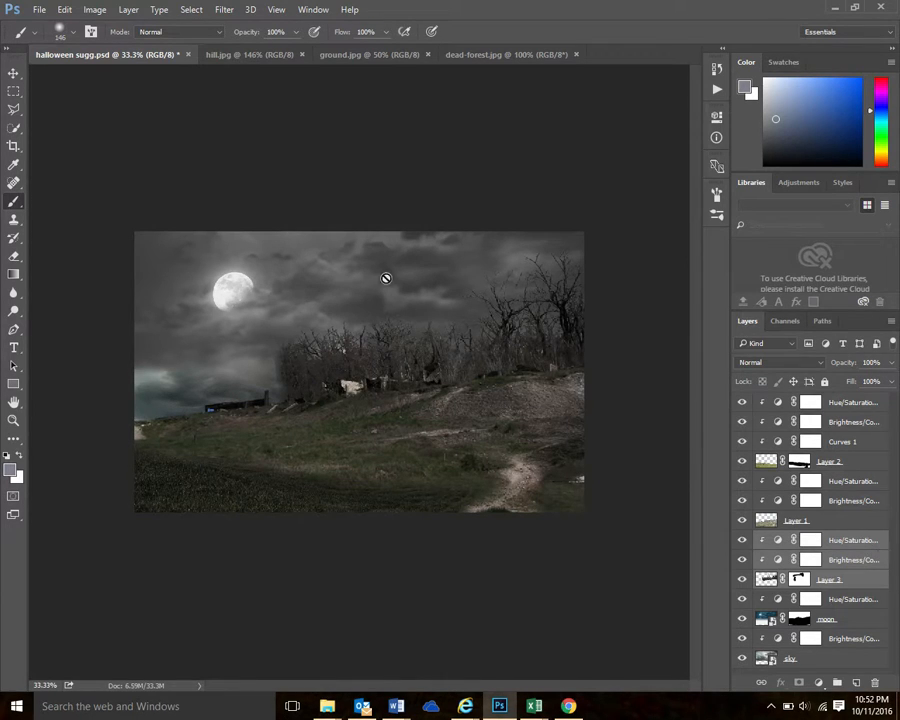
pyautogui.click(126, 11)
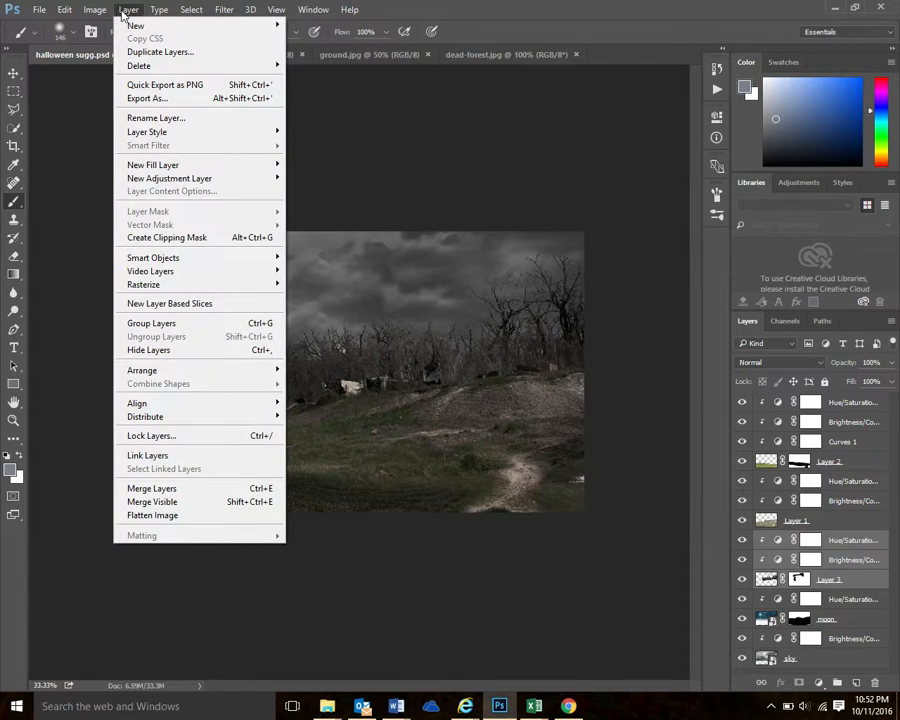
pyautogui.click(155, 52)
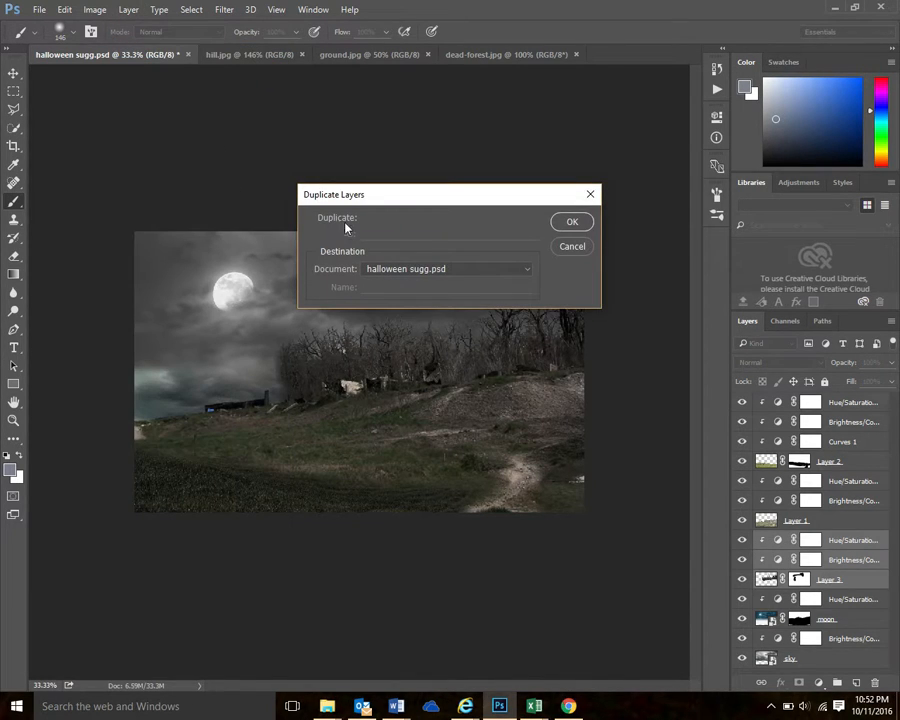
pyautogui.click(572, 221)
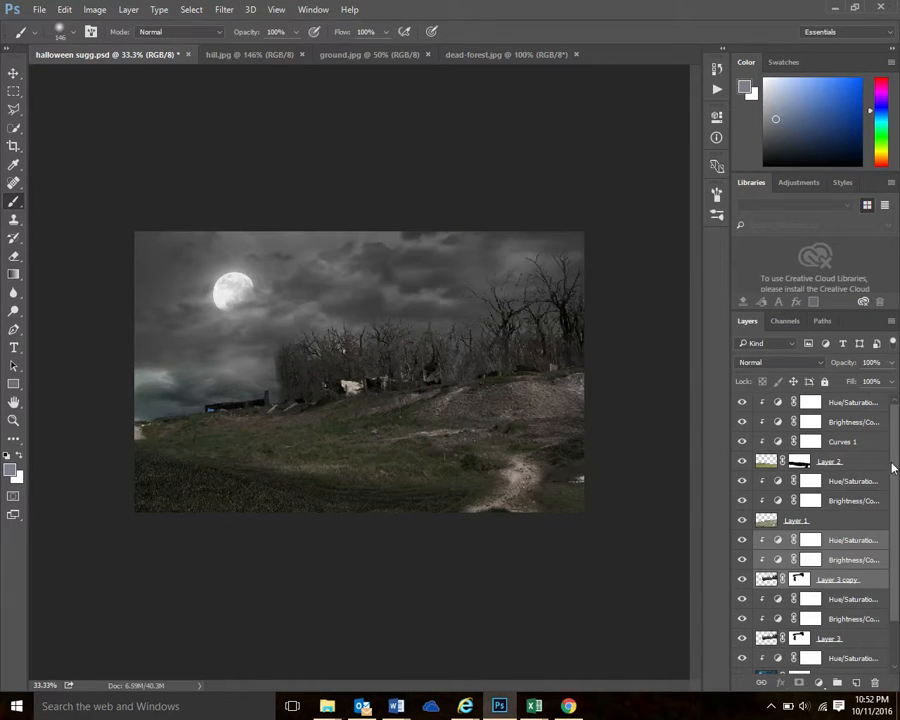
# Rename the original tree layer, Layer 3, as "right side forest"
pyautogui.moveTo(890, 500); pyautogui.dragTo(898, 553)
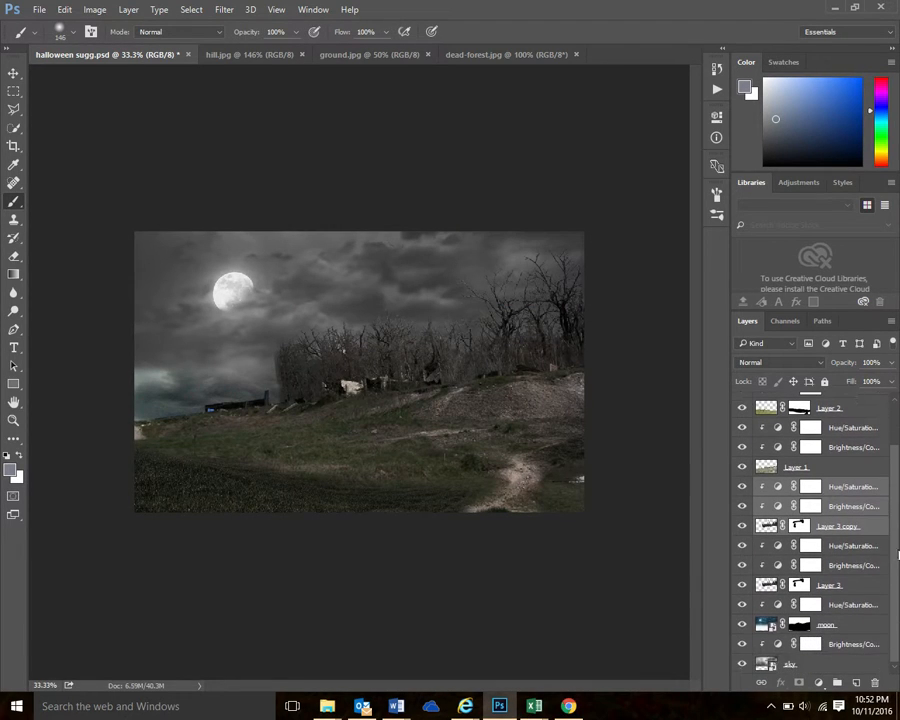
pyautogui.doubleClick(828, 586)
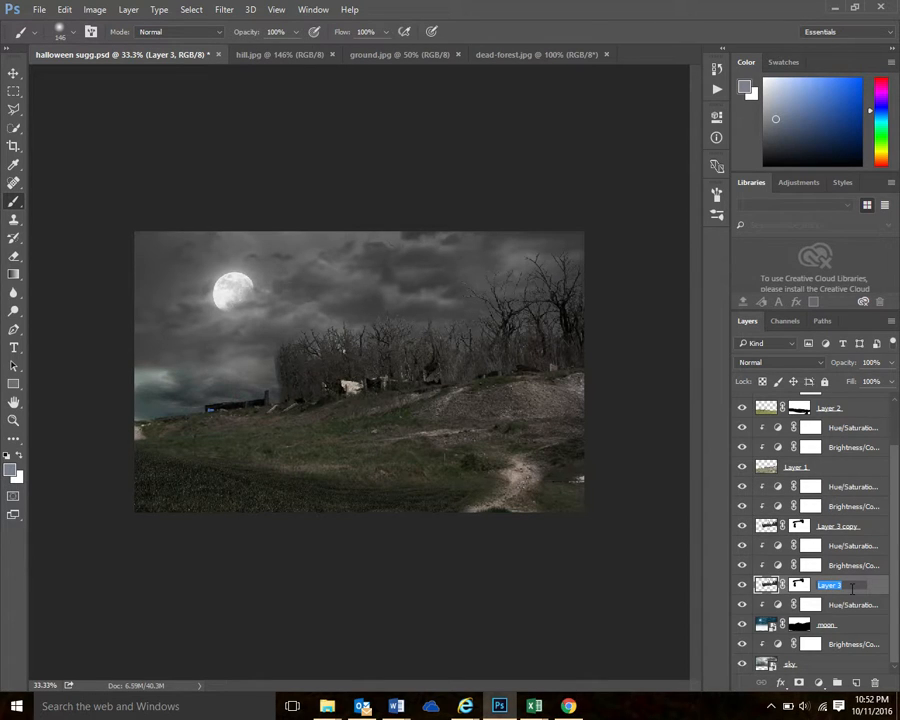
pyautogui.write('right side fi')
pyautogui.write('rest')
pyautogui.press('Return')
# Rename the duplicated tree layer, Layer 3 copy, as "left side foret"
pyautogui.doubleClick(825, 526)
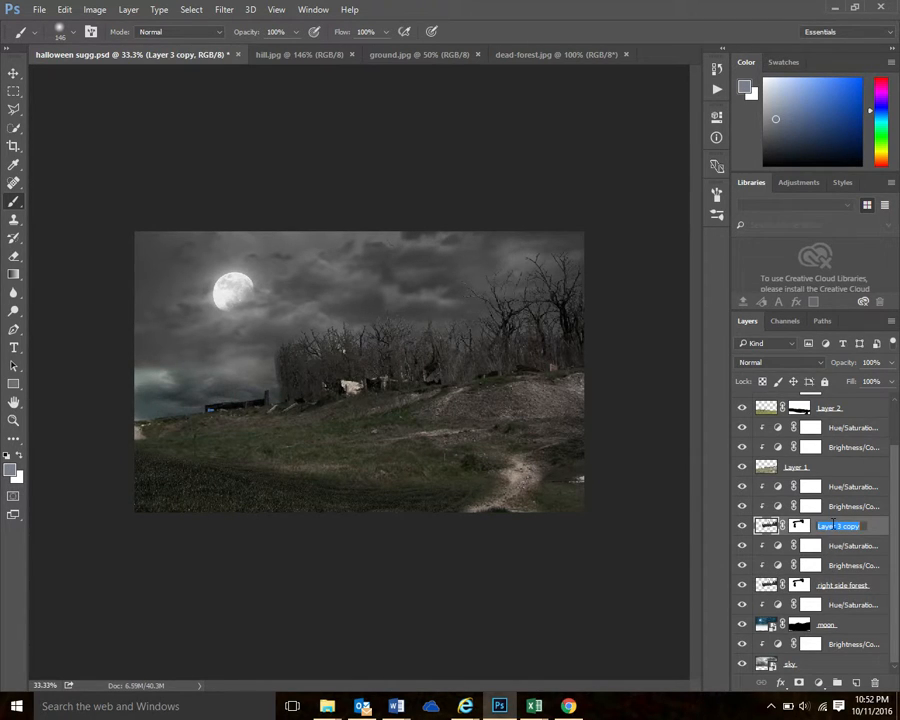
pyautogui.write('left side foret')
pyautogui.press('Return')
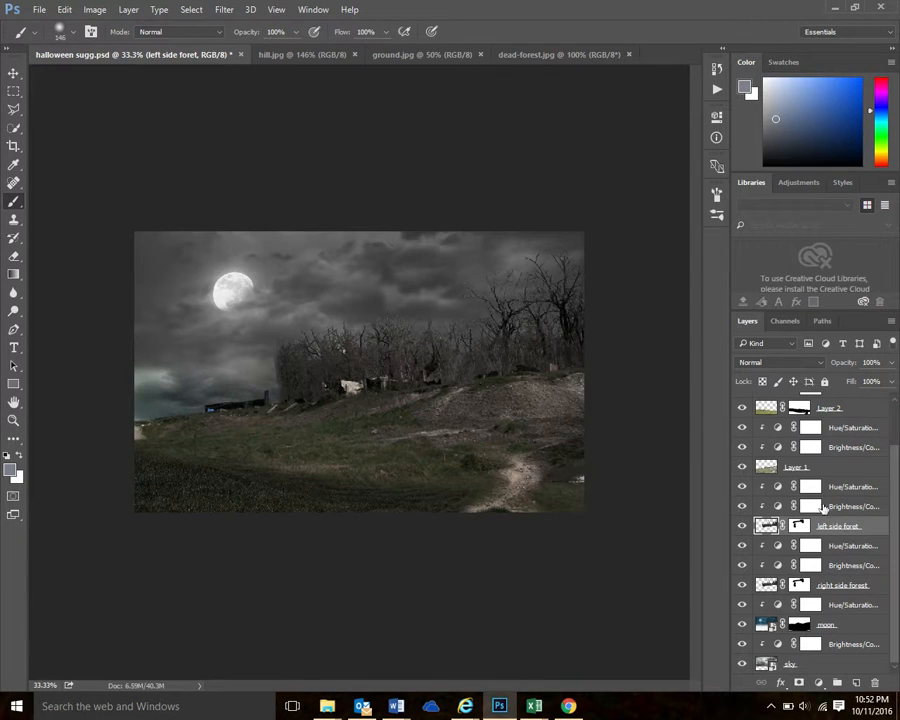
# Move the left side foret trees to the left end of the hill, below the moon, overlapping the edge of the original trees
pyautogui.click(13, 73)
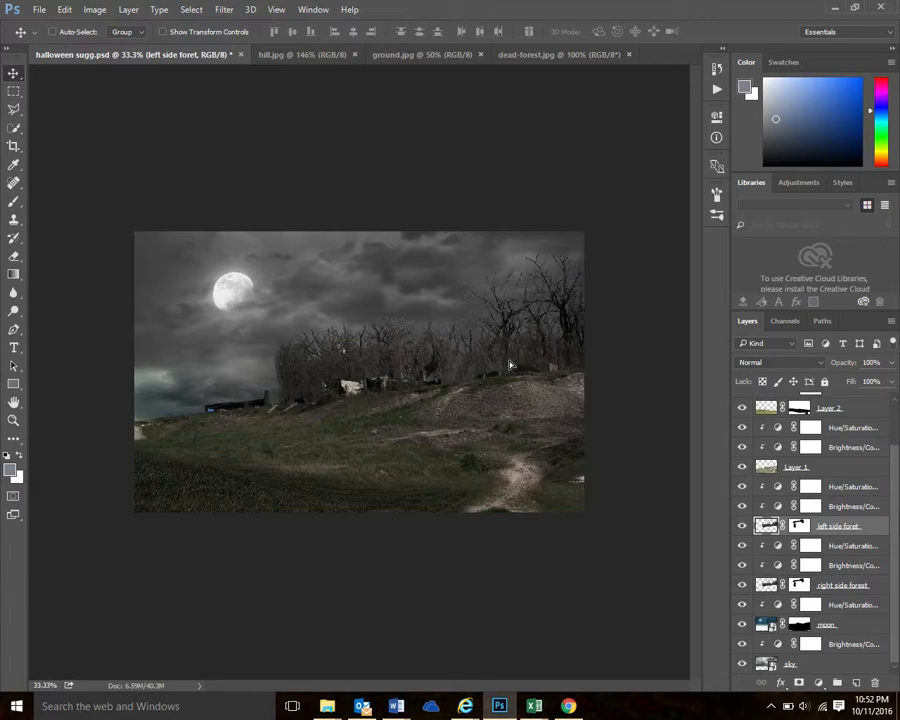
pyautogui.moveTo(510, 365); pyautogui.dragTo(495, 365)
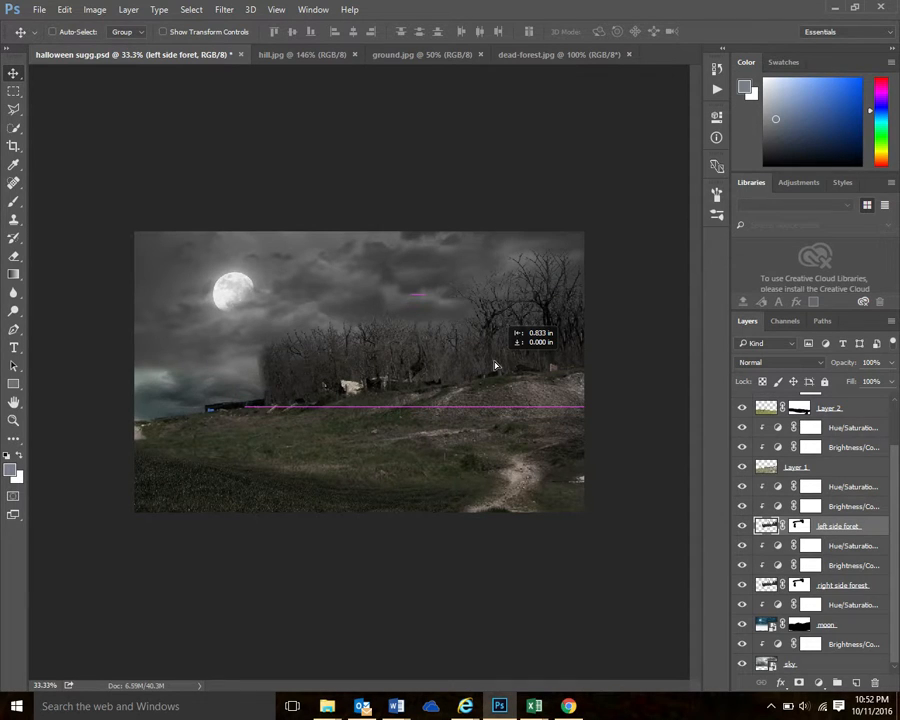
pyautogui.moveTo(494, 365); pyautogui.dragTo(370, 362)
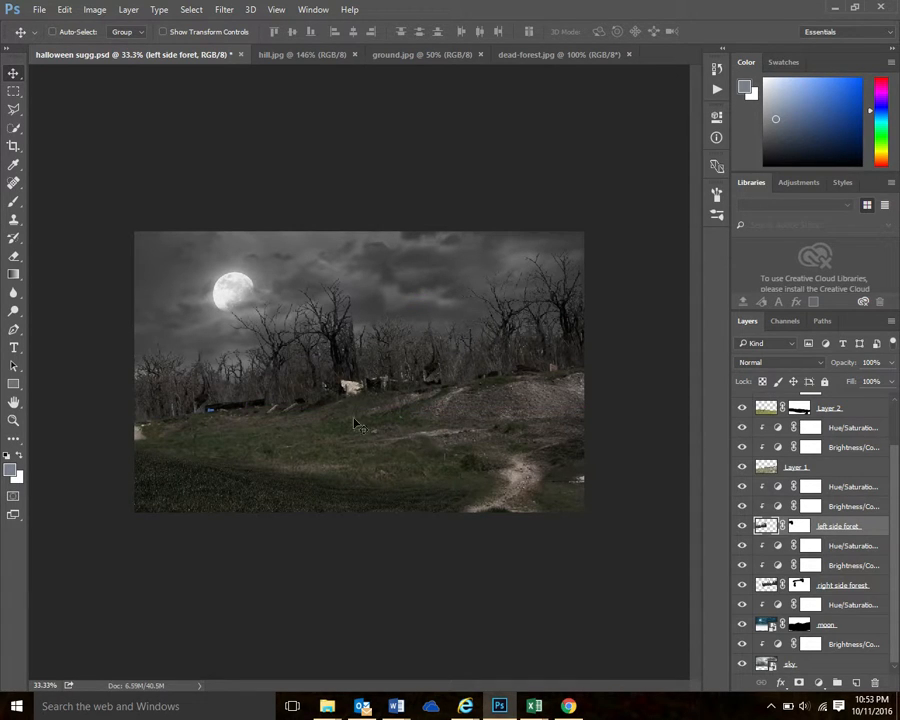
pyautogui.moveTo(280, 403); pyautogui.dragTo(230, 395)
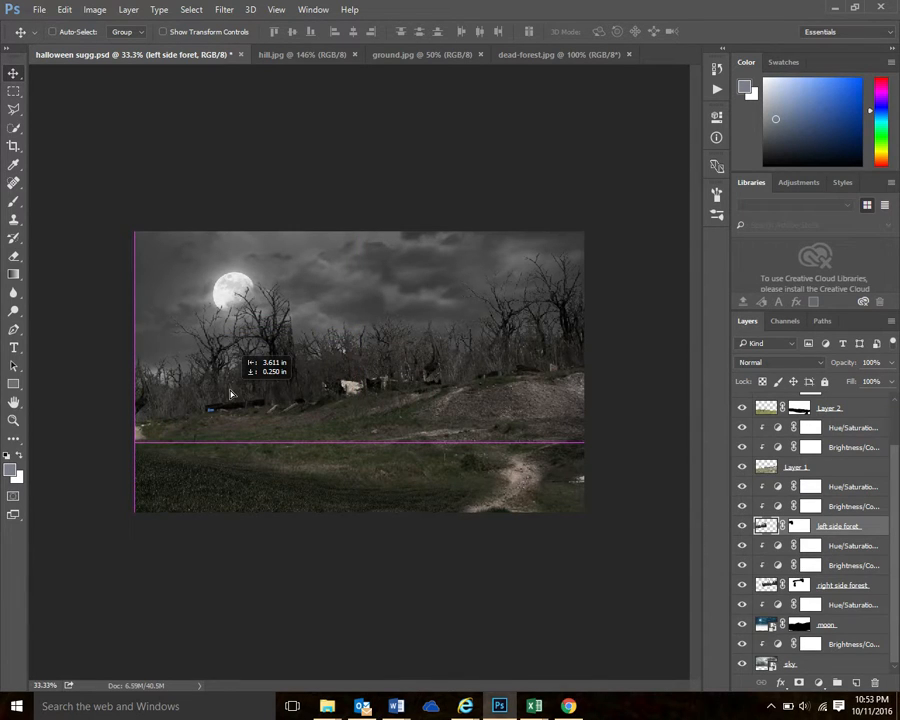
pyautogui.moveTo(230, 395); pyautogui.dragTo(230, 395)
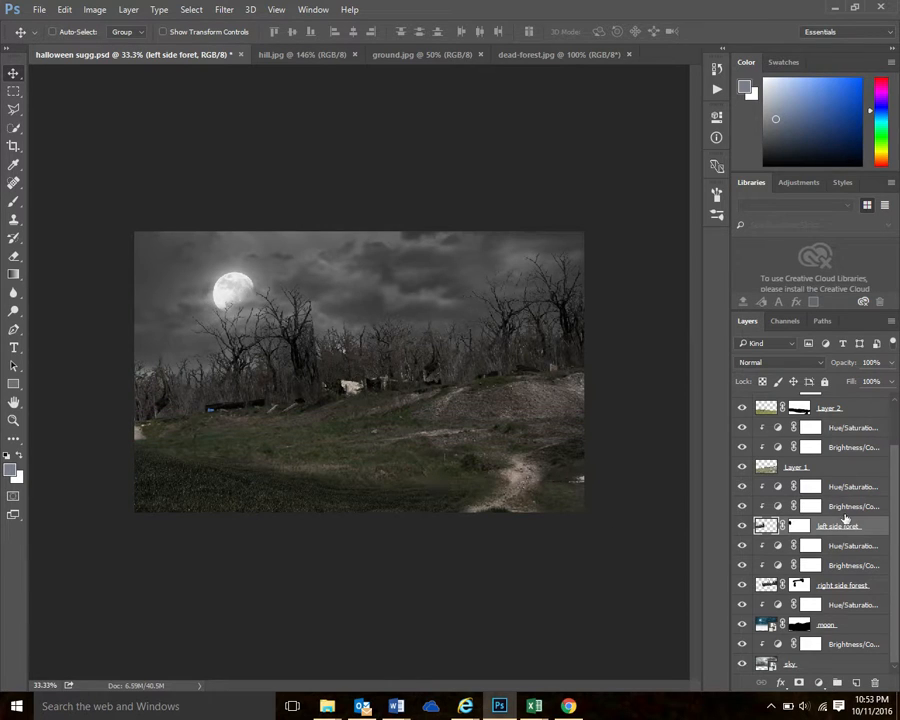
# Paint black on the left side foret layer mask to blend the trees' right edge into the neighbouring forest
pyautogui.click(801, 527)
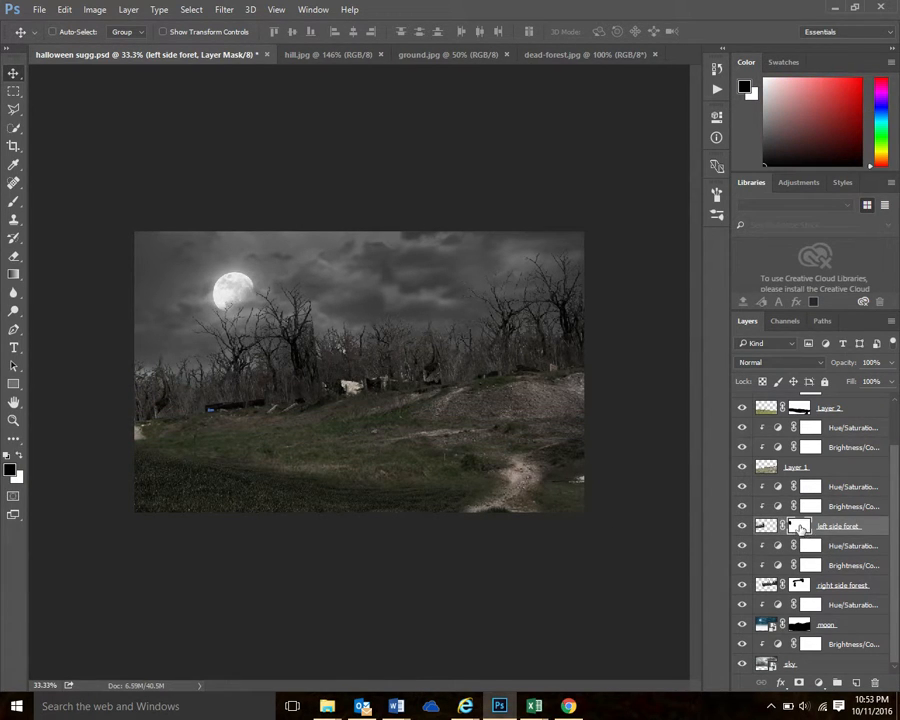
pyautogui.click(13, 204)
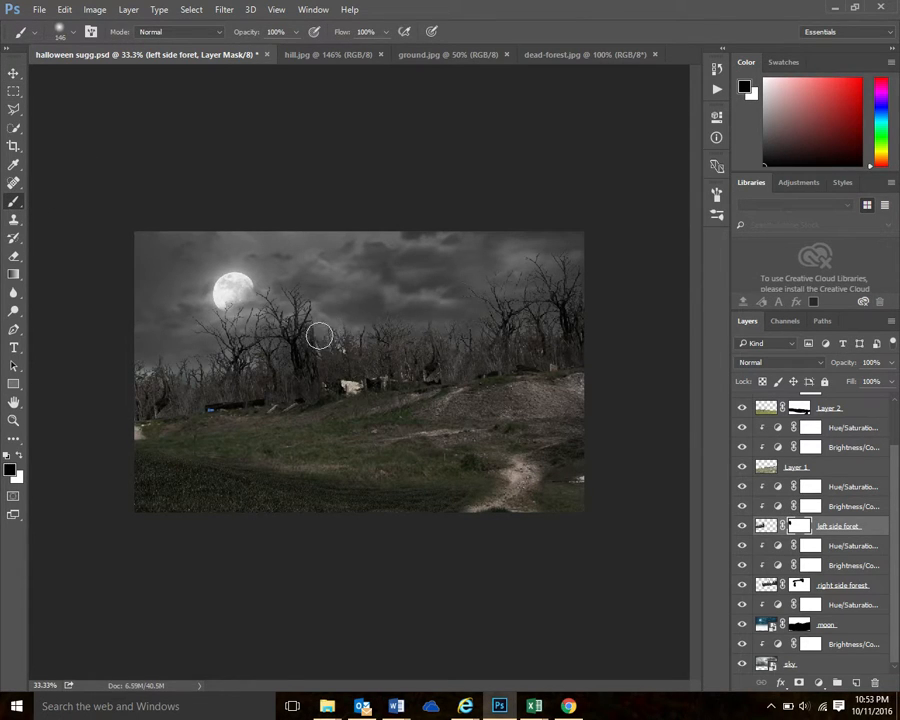
pyautogui.moveTo(319, 337)
pyautogui.mouseDown()
pyautogui.moveTo(342, 378)
pyautogui.moveTo(325, 345)
pyautogui.moveTo(336, 373)
pyautogui.moveTo(327, 349)
pyautogui.moveTo(340, 363)
pyautogui.moveTo(317, 359)
pyautogui.moveTo(319, 366)
pyautogui.moveTo(312, 345)
pyautogui.moveTo(330, 332)
pyautogui.moveTo(395, 367)
pyautogui.moveTo(350, 370)
pyautogui.moveTo(361, 376)
pyautogui.moveTo(334, 396)
pyautogui.moveTo(273, 393)
pyautogui.moveTo(197, 348)
pyautogui.moveTo(302, 363)
pyautogui.moveTo(312, 348)
pyautogui.moveTo(313, 367)
pyautogui.moveTo(333, 369)
pyautogui.moveTo(321, 372)
pyautogui.moveTo(324, 400)
pyautogui.moveTo(344, 379)
pyautogui.moveTo(304, 389)
pyautogui.moveTo(328, 424)
pyautogui.moveTo(418, 438)
pyautogui.moveTo(313, 365)
pyautogui.mouseUp()
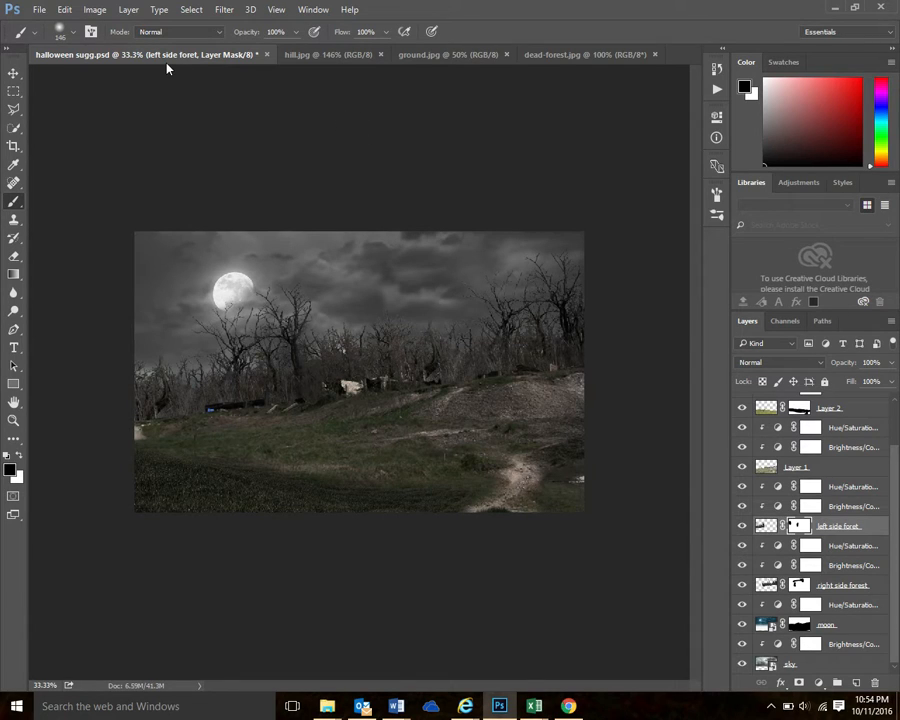
# Open the school photo sugg.JPG and activate the Polygonal Lasso tool for selecting the building
pyautogui.click(39, 9)
pyautogui.click(45, 48)
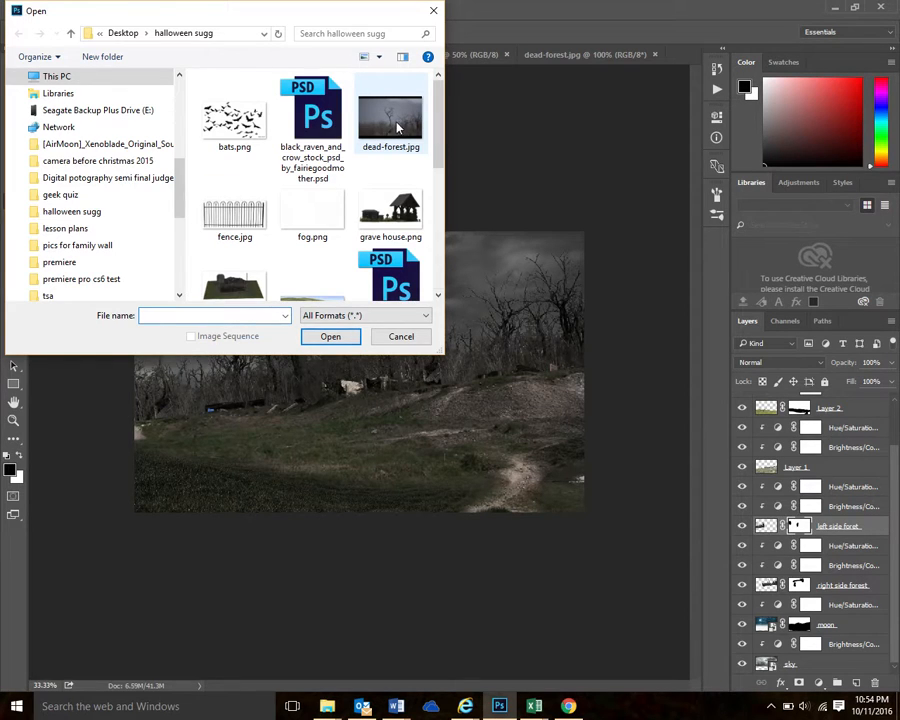
pyautogui.doubleClick(396, 128)
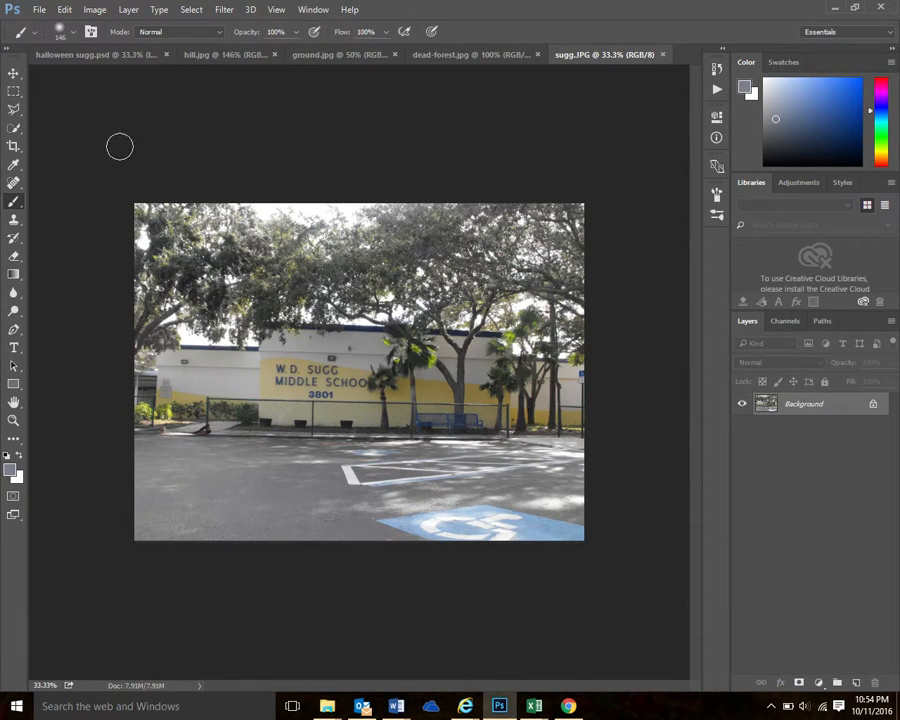
pyautogui.click(14, 110)
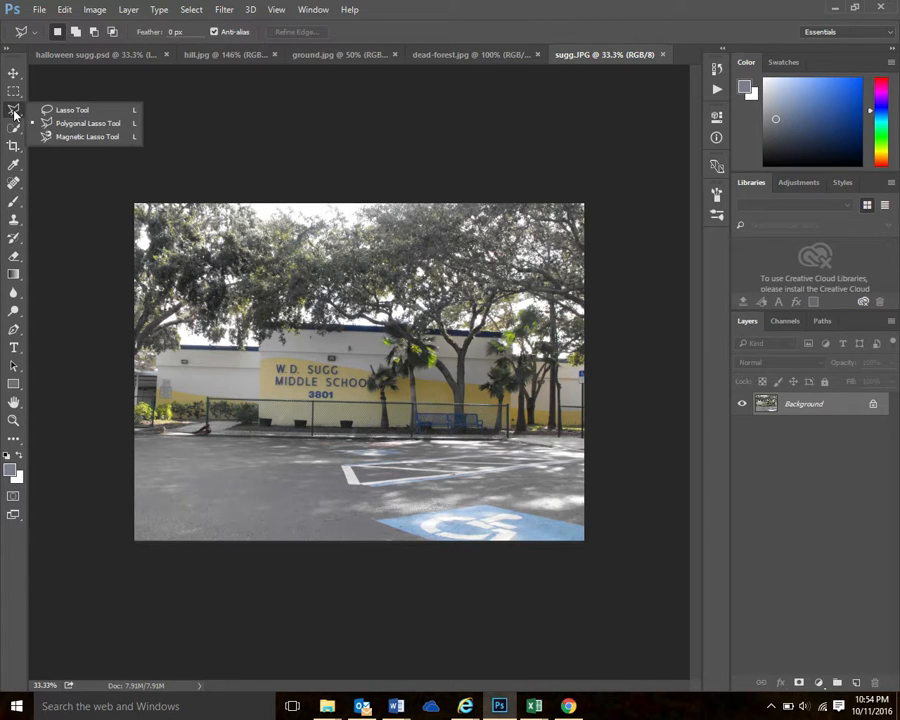
pyautogui.click(89, 124)
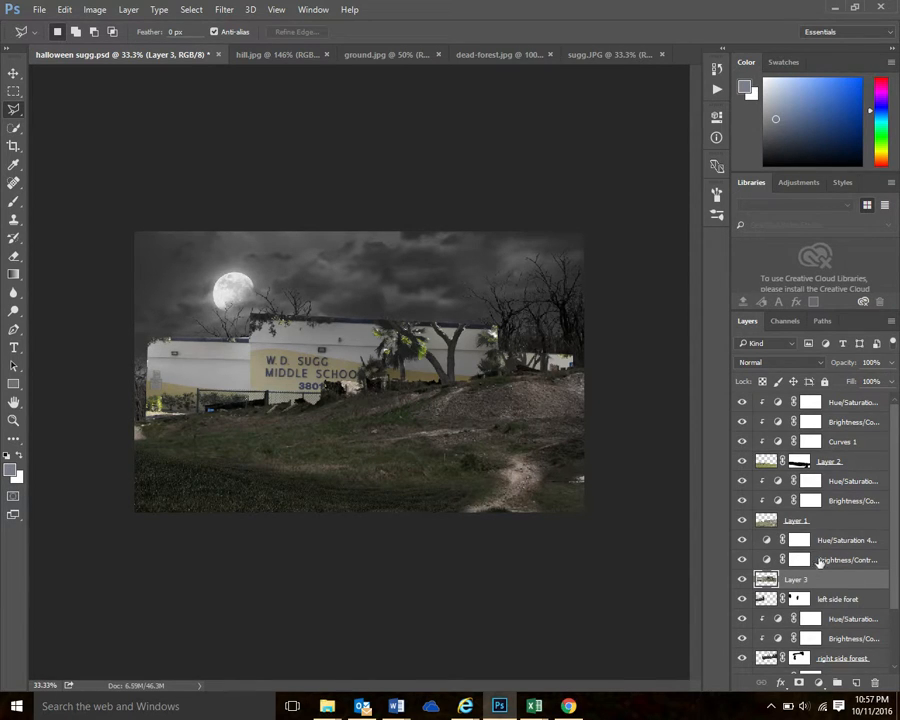
pyautogui.click(129, 10)
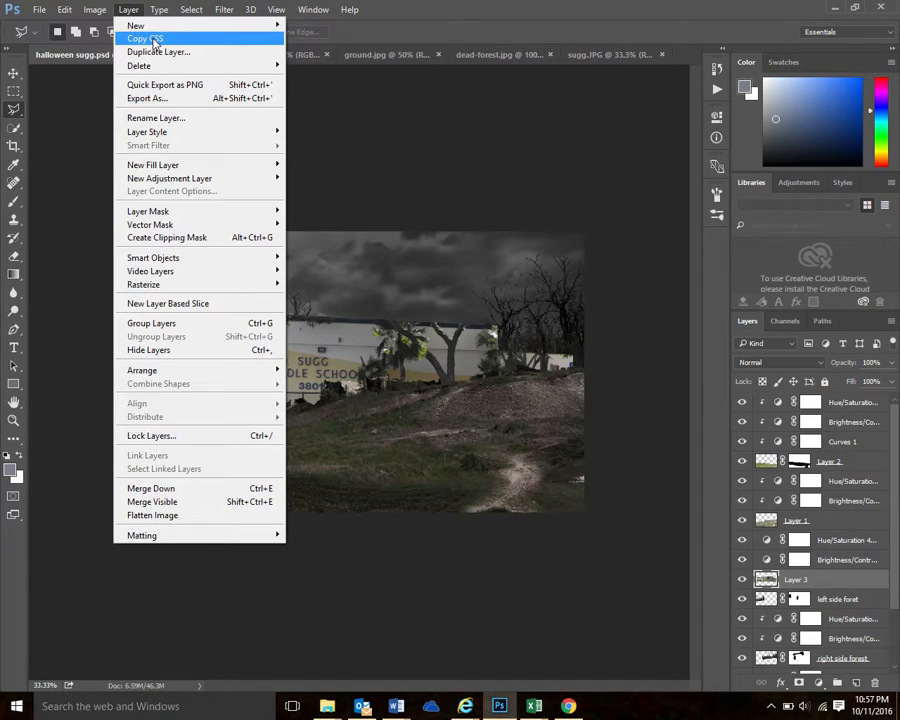
pyautogui.moveTo(197, 10)
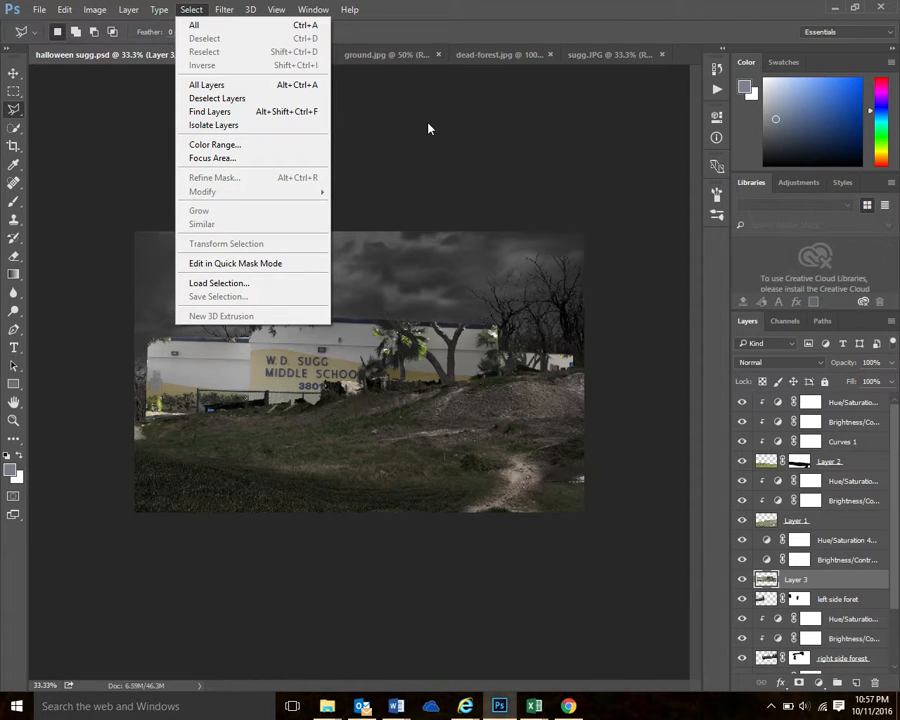
pyautogui.click(662, 230)
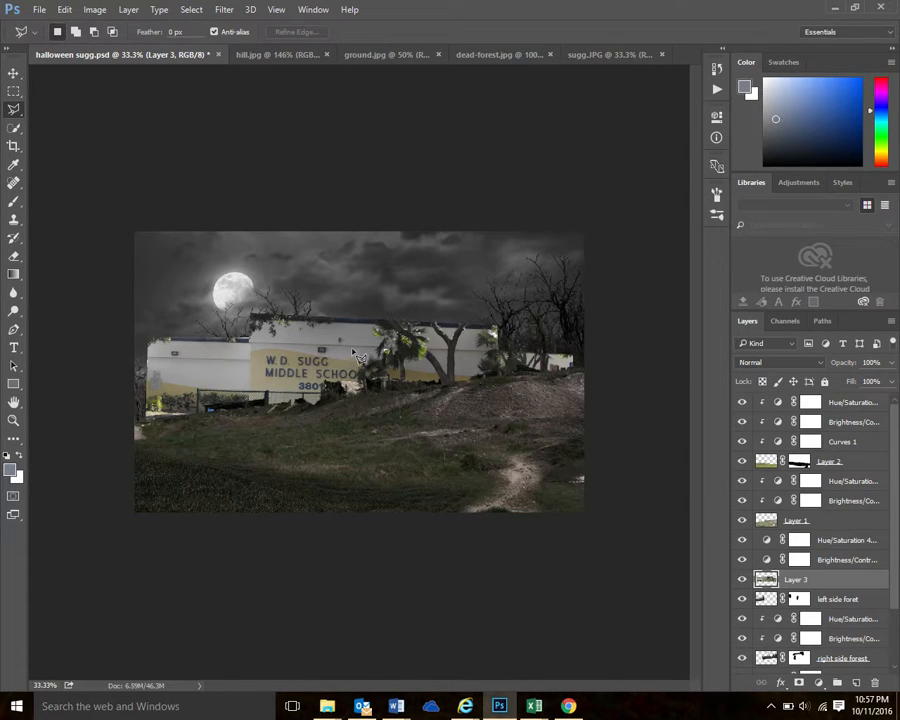
# Move the school building on Layer 3 up out of the hill and toward the right side of the scene
pyautogui.click(13, 73)
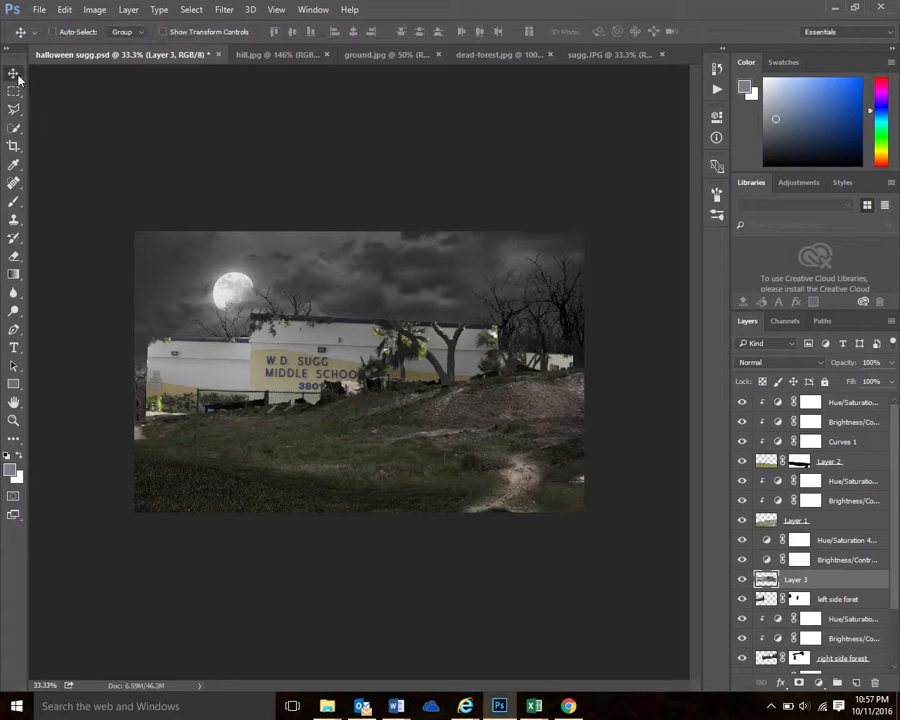
pyautogui.moveTo(343, 362); pyautogui.dragTo(339, 308)
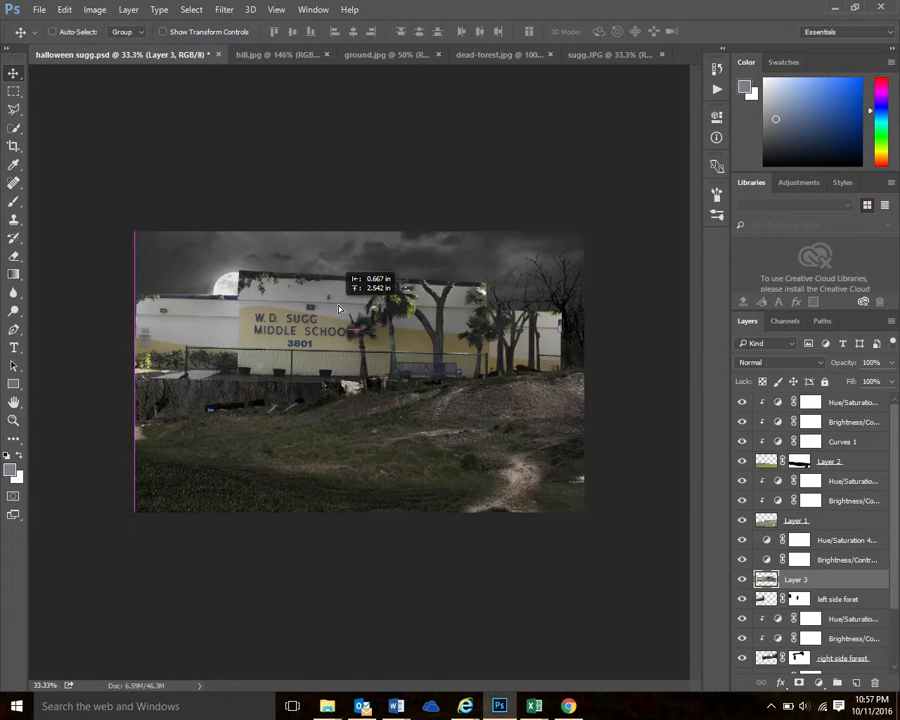
pyautogui.moveTo(339, 310); pyautogui.dragTo(432, 310)
# Free-transform the school building to about 60% size, rotate it about -4.8°, and seat it on the slope of the right hilltop
pyautogui.click(64, 9)
pyautogui.click(139, 284)
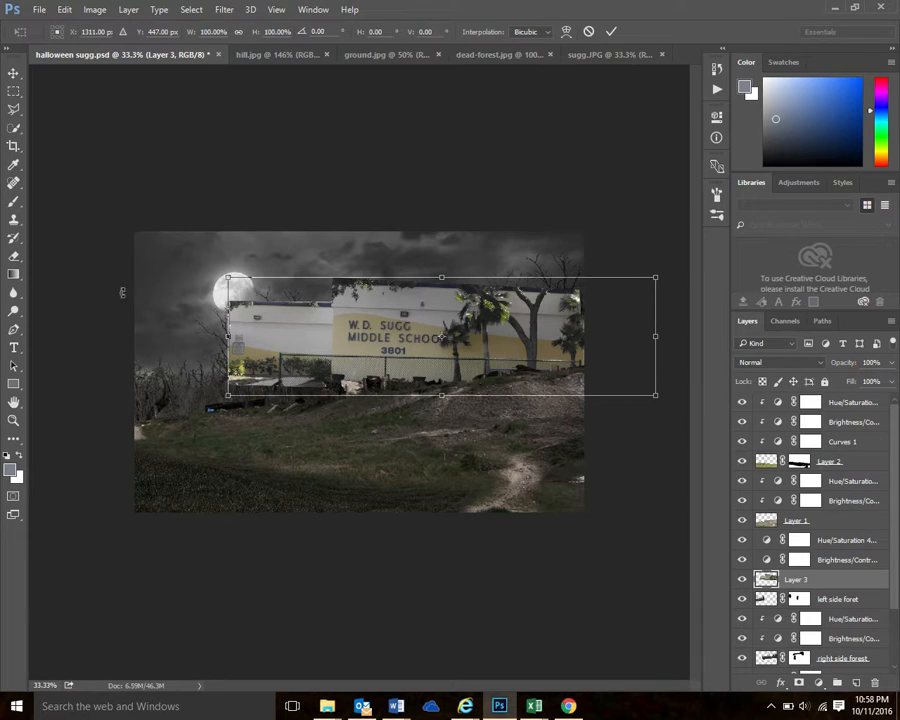
pyautogui.moveTo(229, 277); pyautogui.dragTo(398, 324)
pyautogui.moveTo(548, 359); pyautogui.dragTo(490, 327)
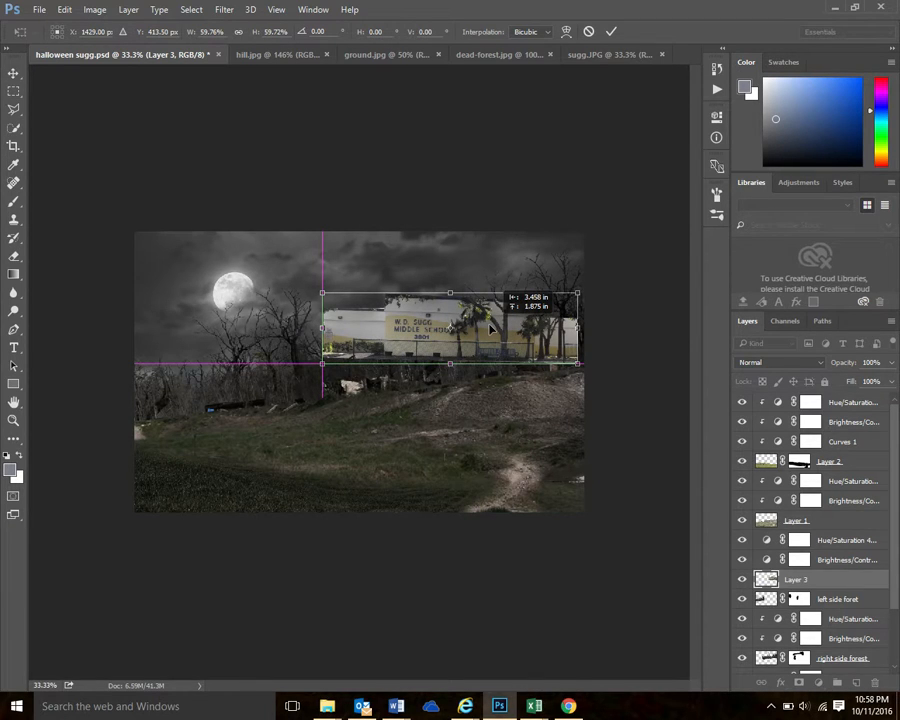
pyautogui.moveTo(490, 330); pyautogui.dragTo(503, 338)
pyautogui.moveTo(599, 378)
pyautogui.mouseDown()
pyautogui.moveTo(609, 381)
pyautogui.moveTo(610, 371)
pyautogui.mouseUp()
pyautogui.moveTo(510, 344); pyautogui.dragTo(515, 355)
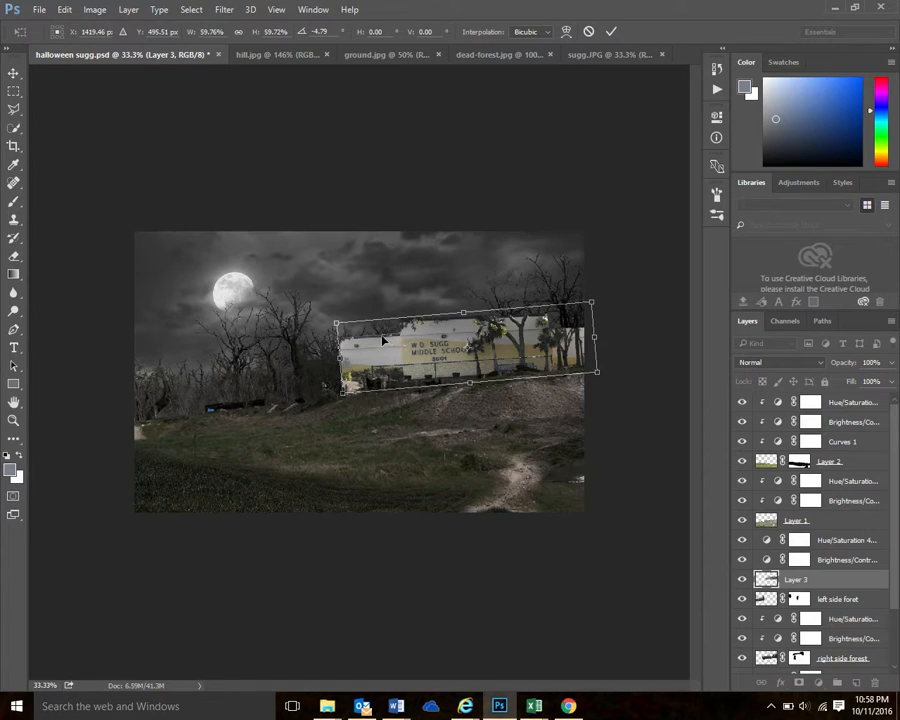
# Shrink the tilted school building further to about 44% toward the right edge of the hill and apply the transform
pyautogui.moveTo(337, 322); pyautogui.dragTo(341, 323)
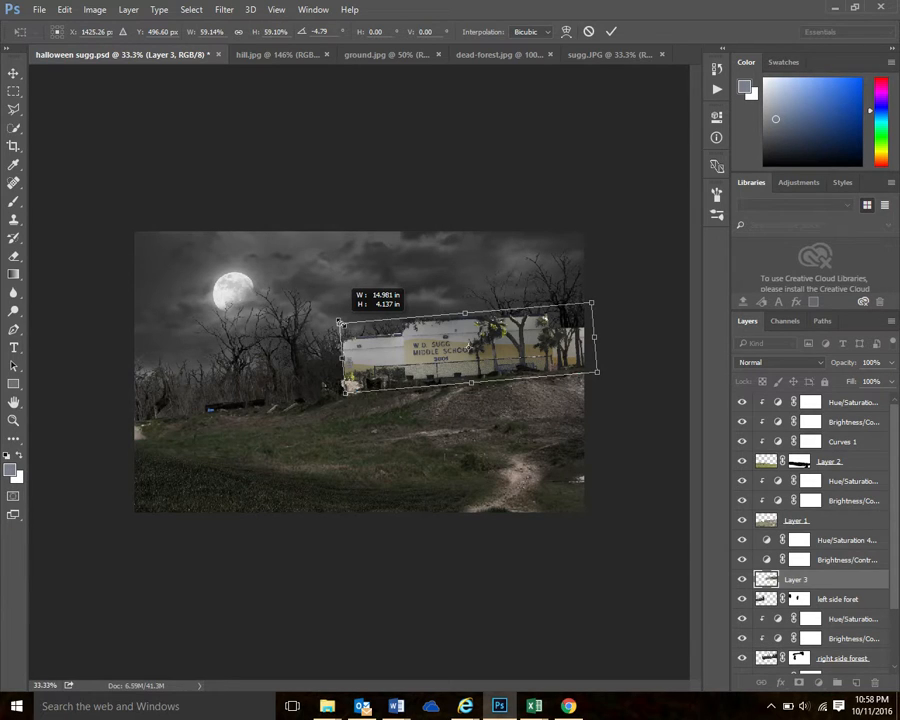
pyautogui.moveTo(340, 322); pyautogui.dragTo(385, 329)
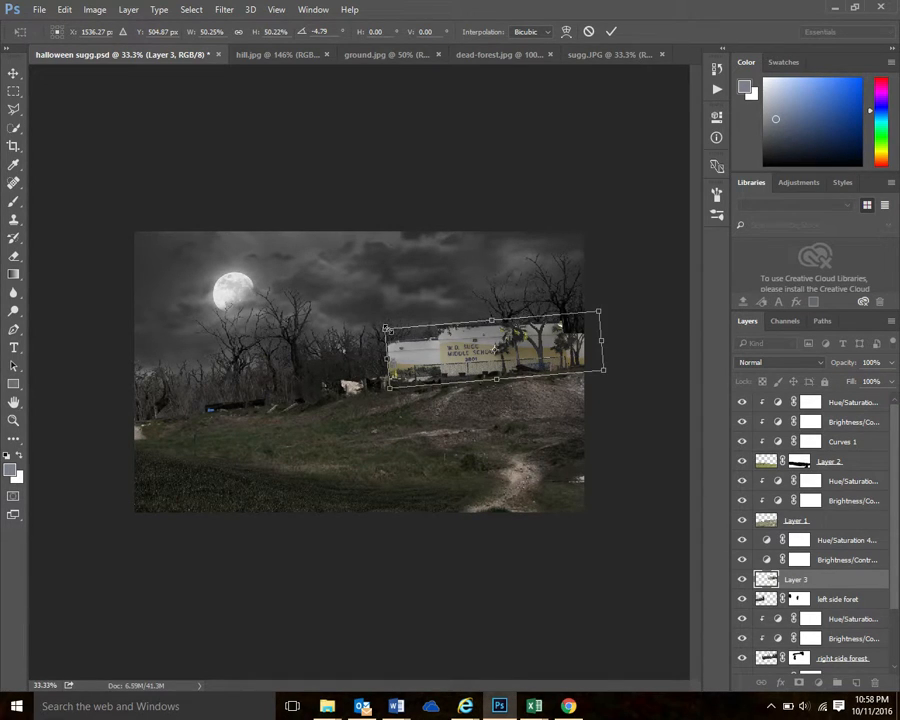
pyautogui.moveTo(386, 327); pyautogui.dragTo(397, 330)
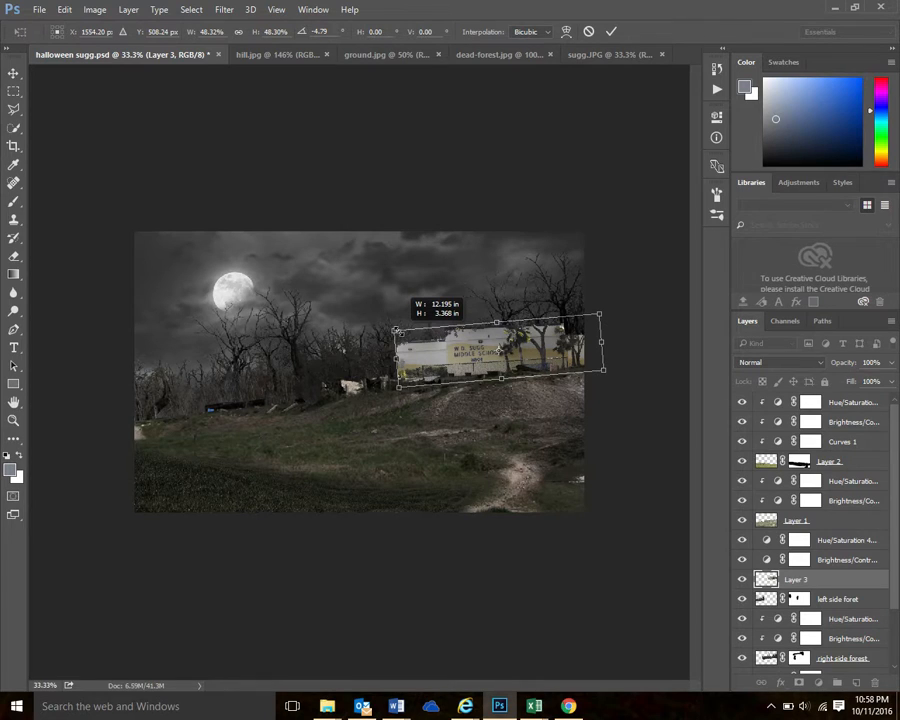
pyautogui.moveTo(397, 330); pyautogui.dragTo(412, 335)
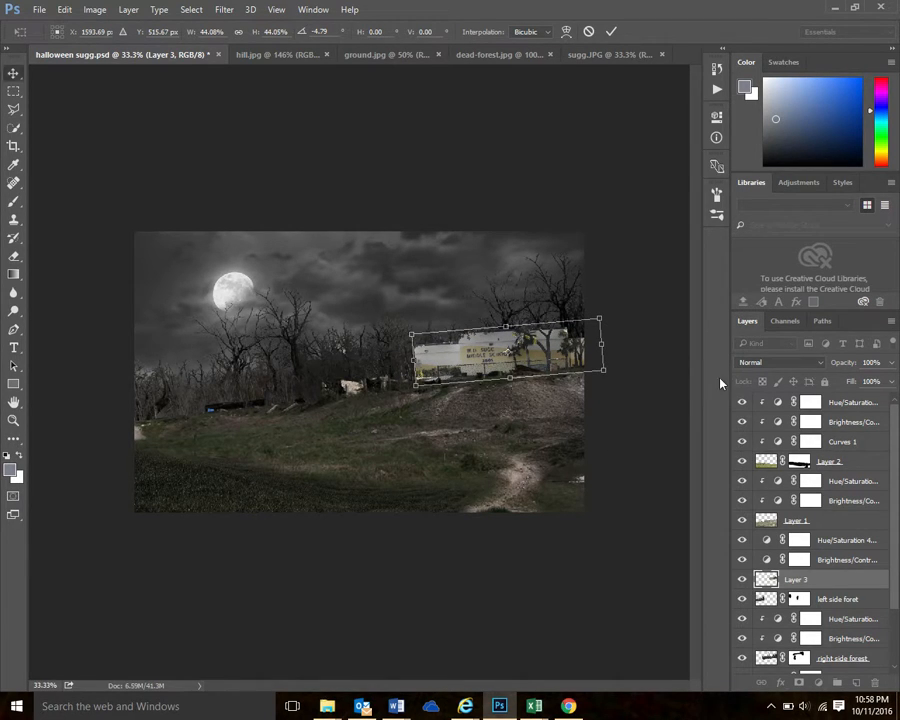
pyautogui.press('Return')
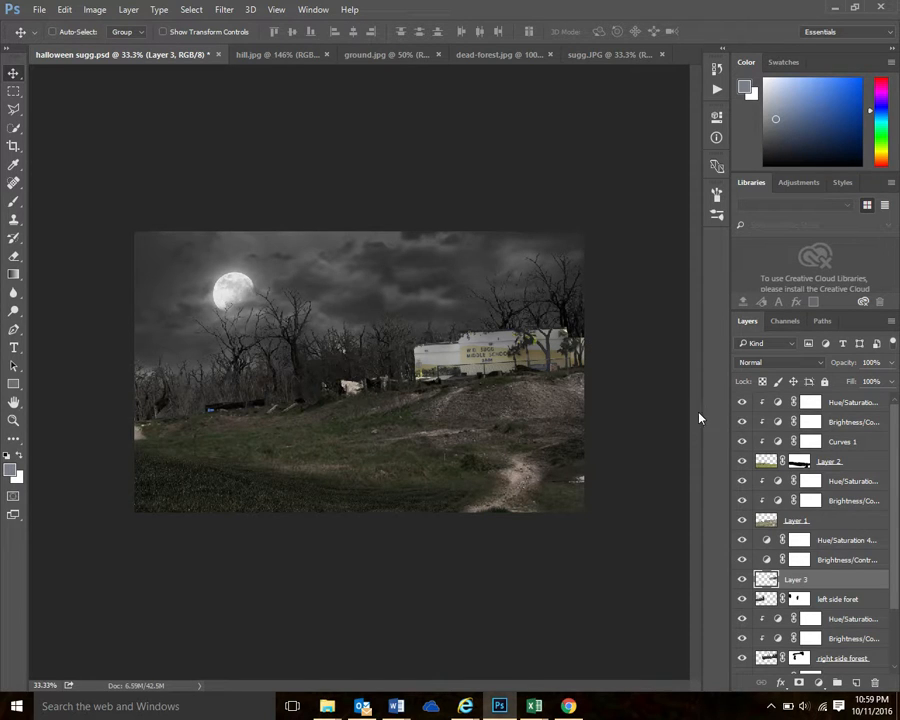
# Add a Brightness/Contrast adjustment layer above Layer 3, clipped to the school building
pyautogui.click(128, 10)
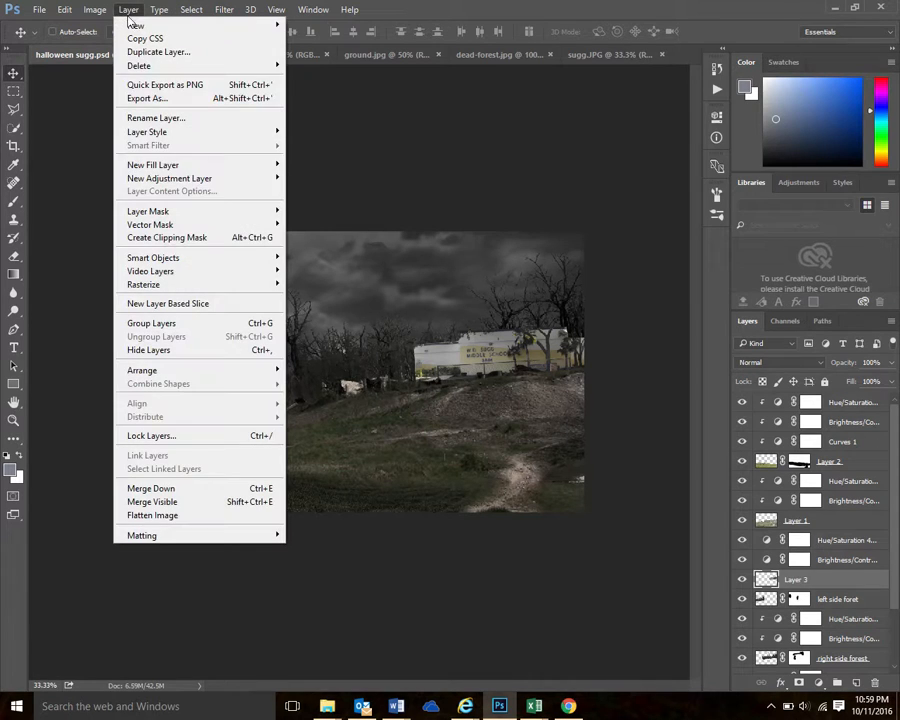
pyautogui.moveTo(178, 178)
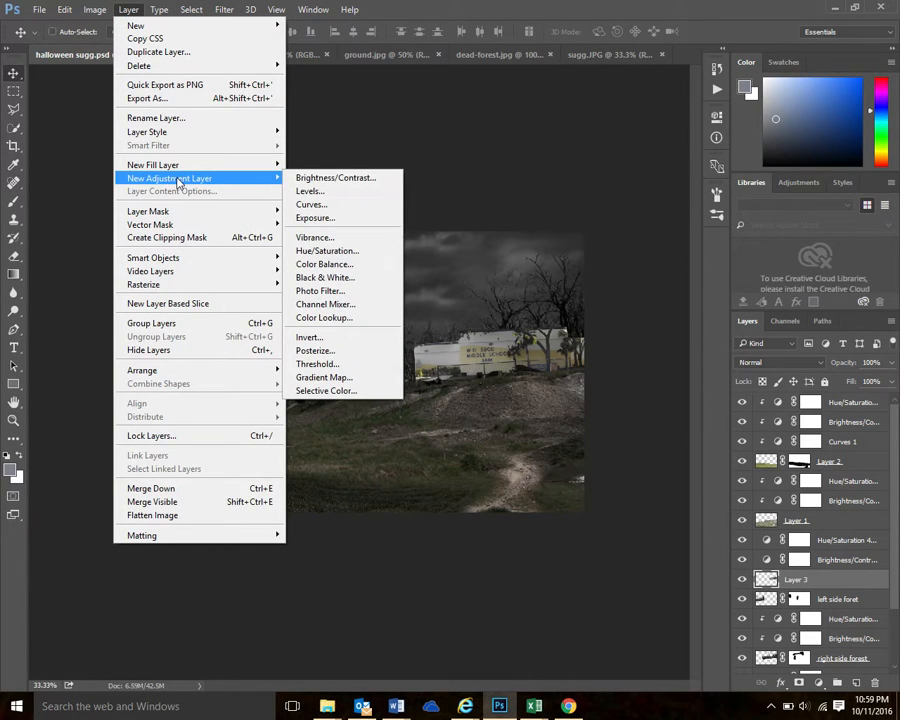
pyautogui.click(330, 178)
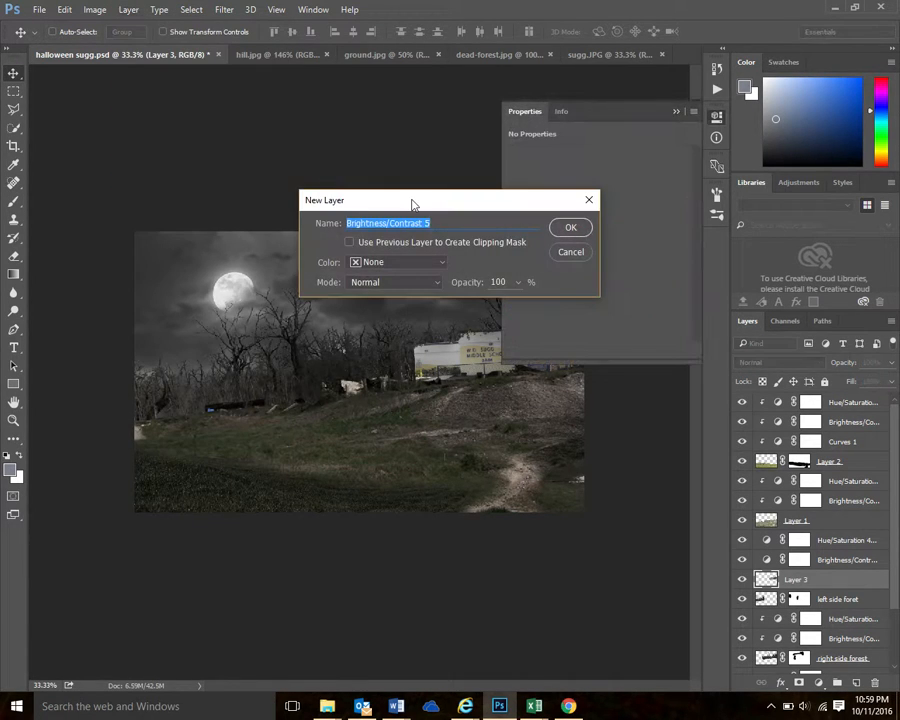
pyautogui.click(350, 243)
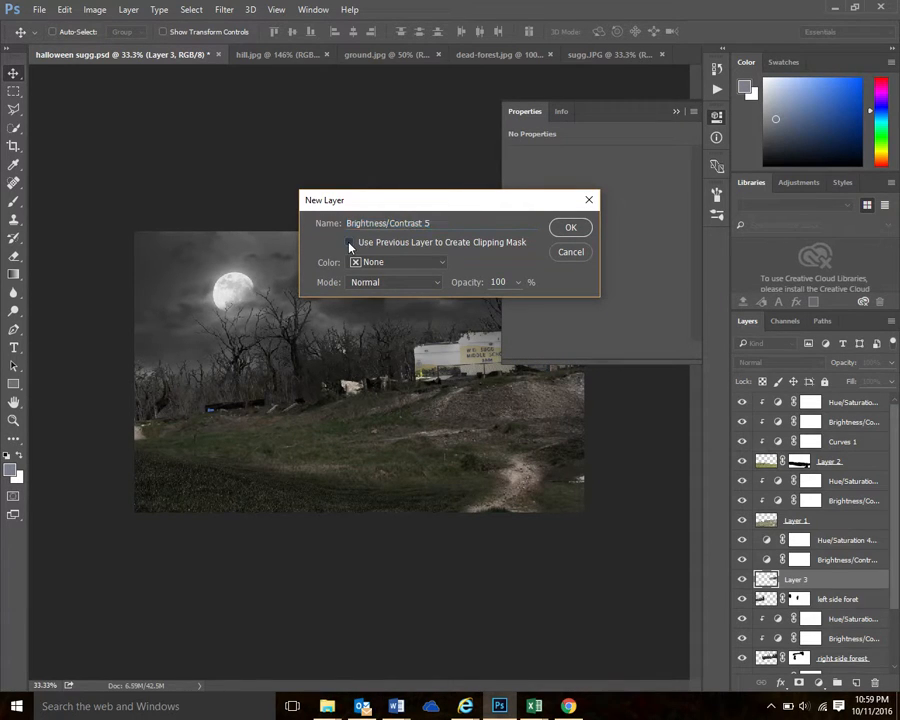
pyautogui.click(570, 228)
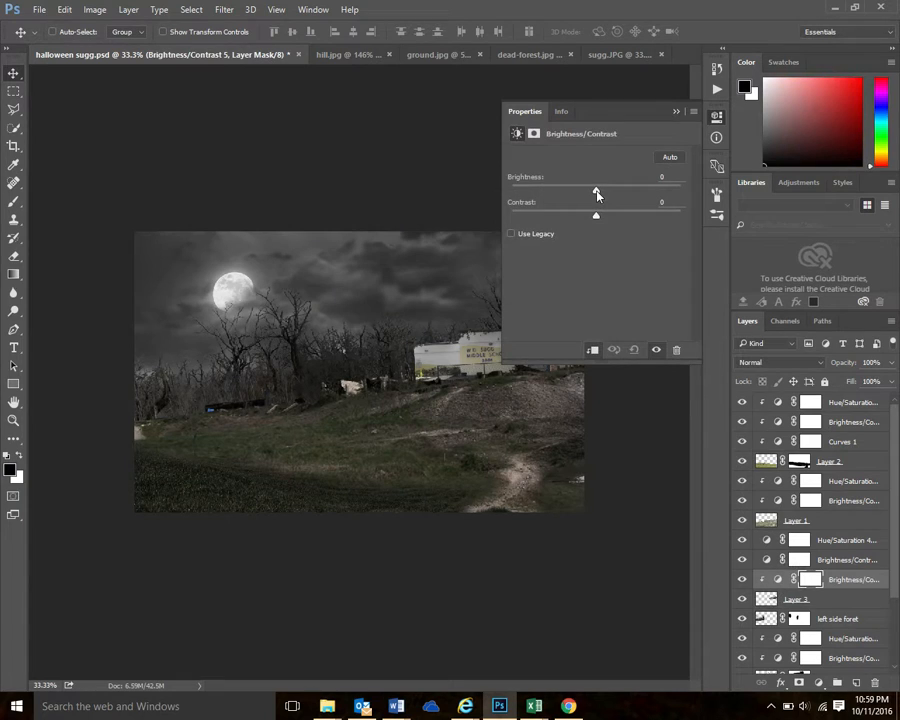
# Set the school building's brightness to -10 and lower its contrast slightly
pyautogui.moveTo(597, 194); pyautogui.dragTo(592, 191)
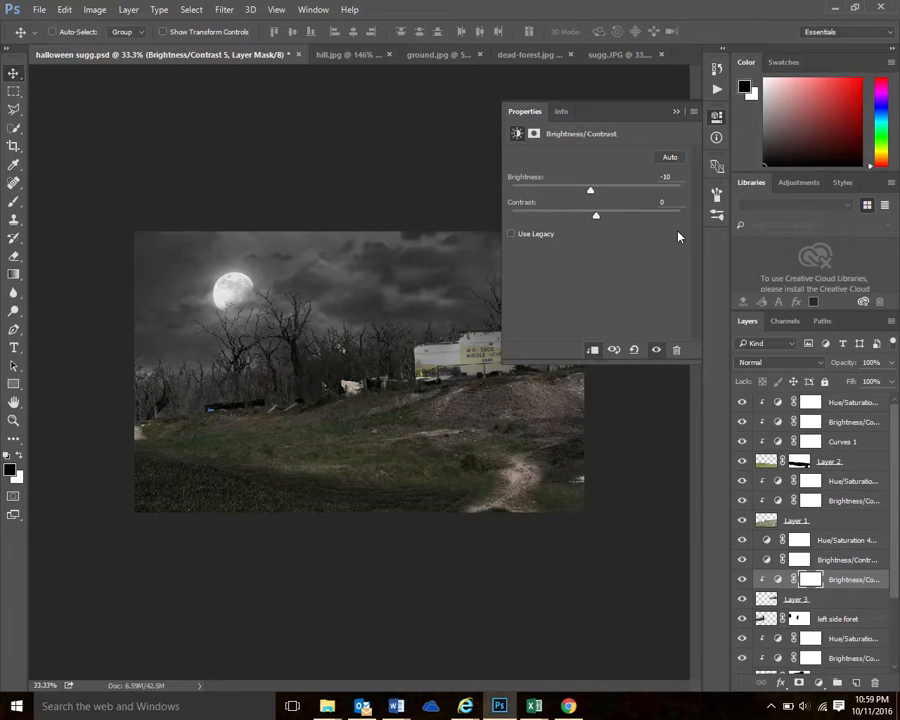
pyautogui.moveTo(598, 220); pyautogui.dragTo(593, 225)
pyautogui.moveTo(593, 225); pyautogui.dragTo(585, 229)
pyautogui.moveTo(585, 228); pyautogui.dragTo(580, 229)
pyautogui.click(677, 112)
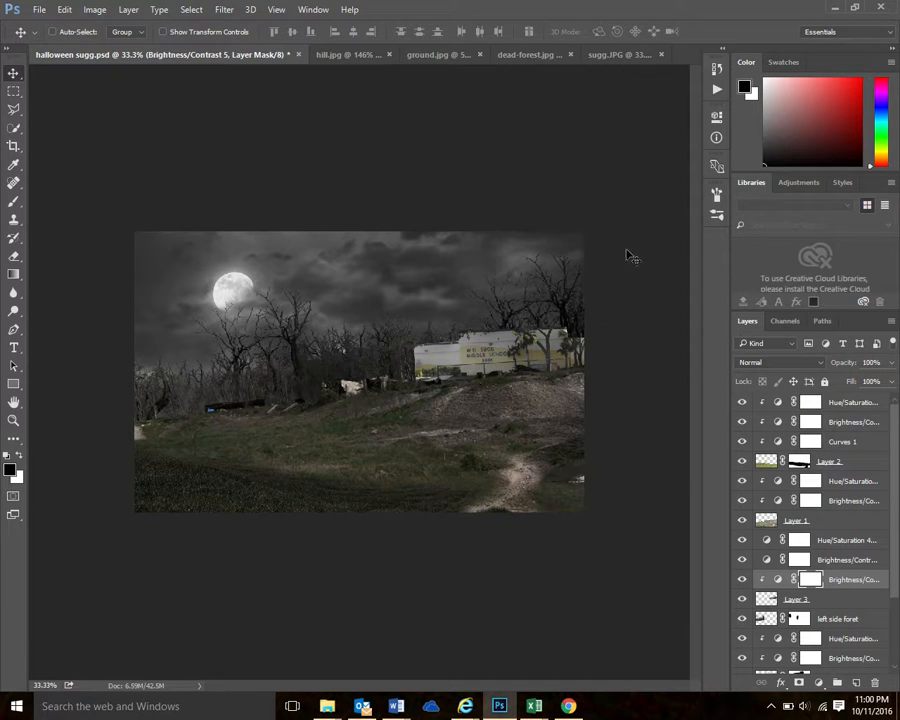
# Add a Hue/Saturation adjustment layer clipped to the school building and reduce its saturation to mute the yellow
pyautogui.click(128, 10)
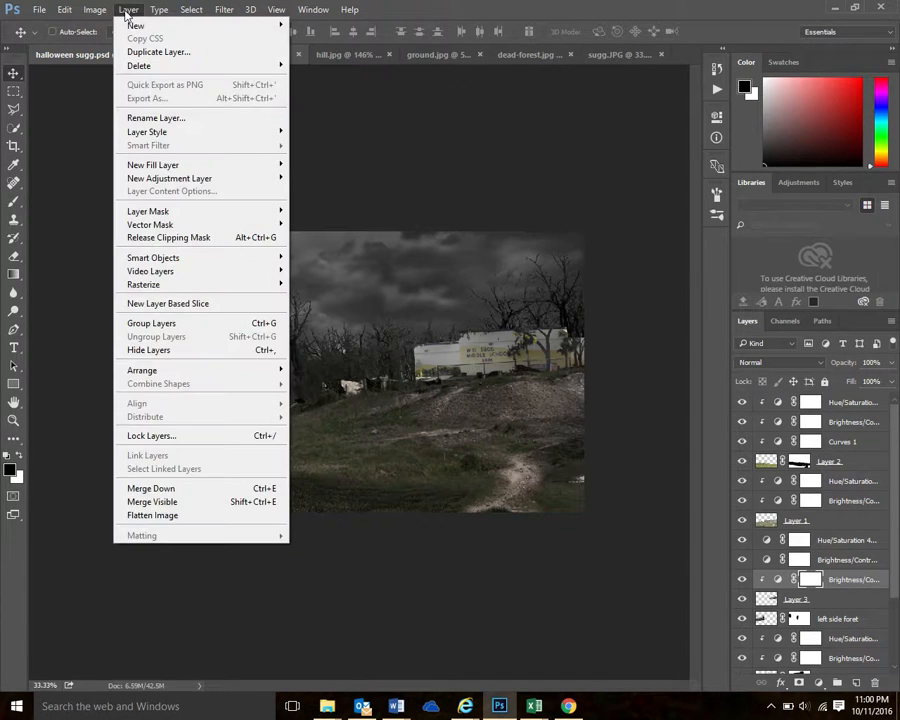
pyautogui.moveTo(185, 177)
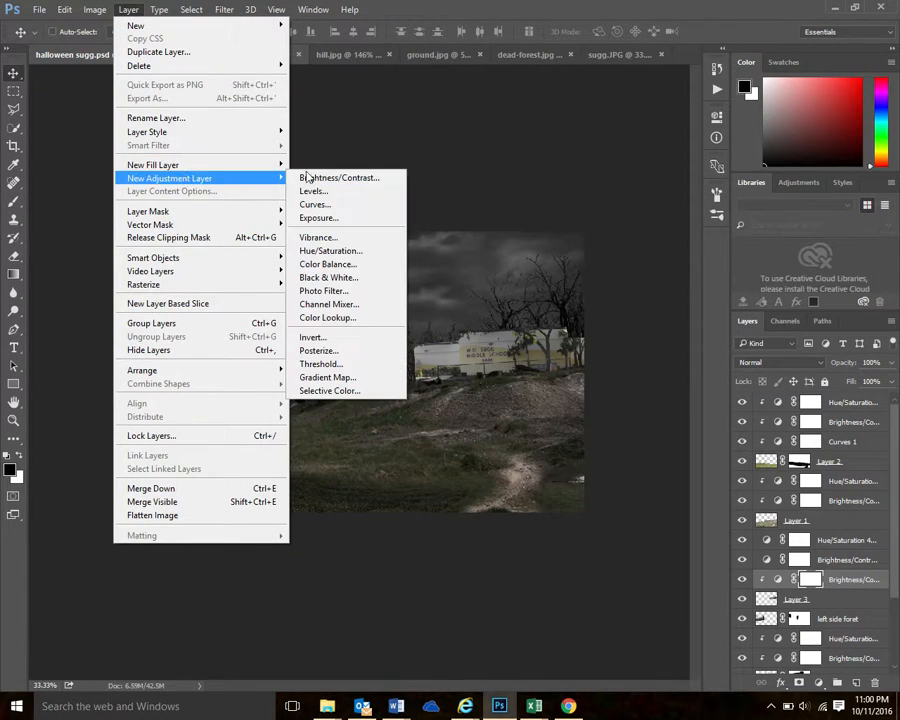
pyautogui.click(352, 250)
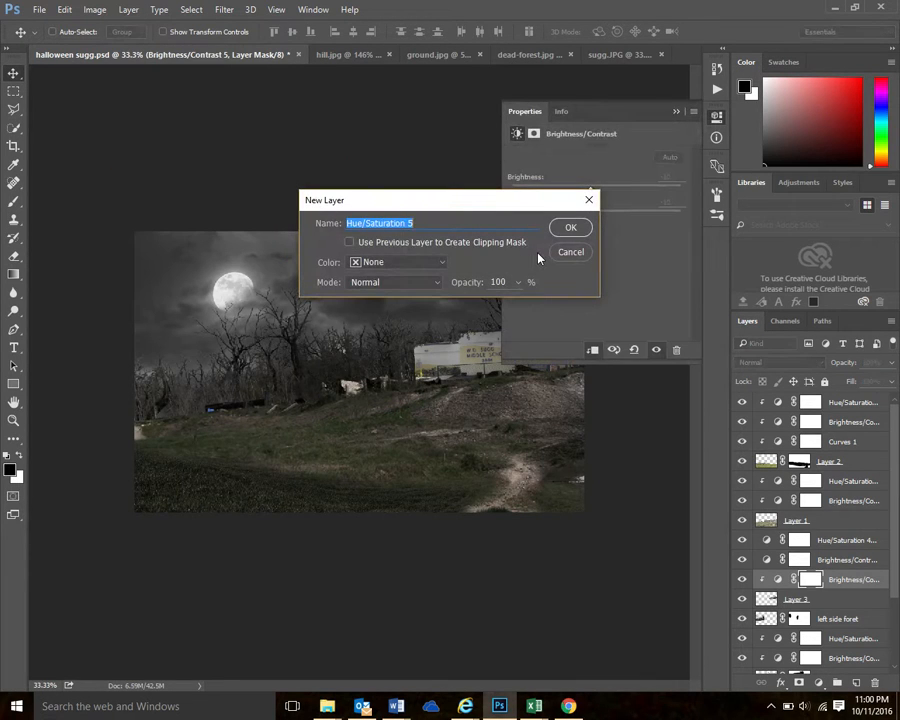
pyautogui.click(349, 242)
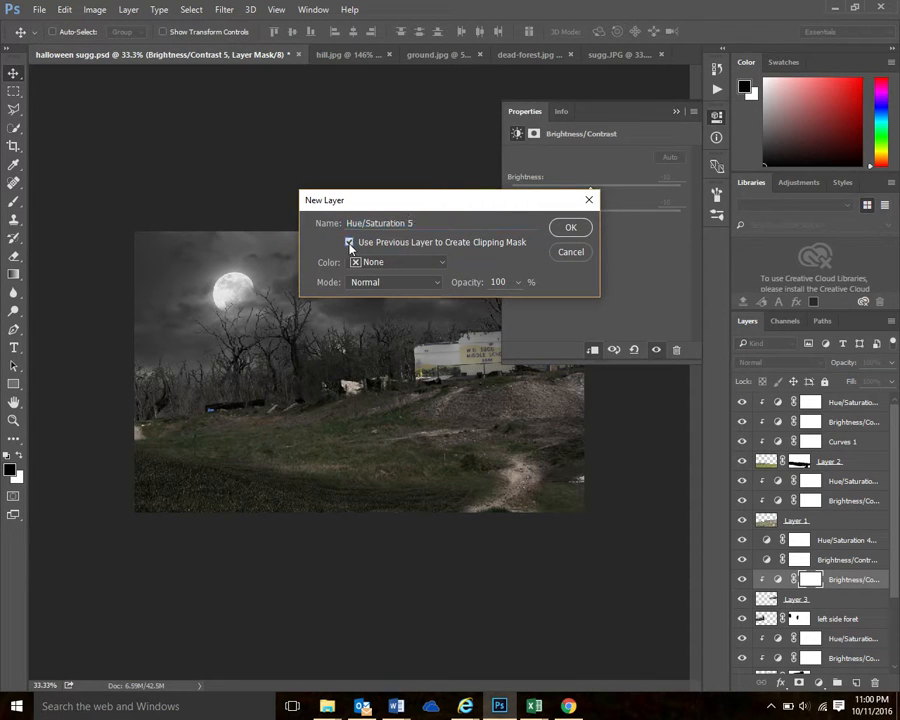
pyautogui.click(582, 229)
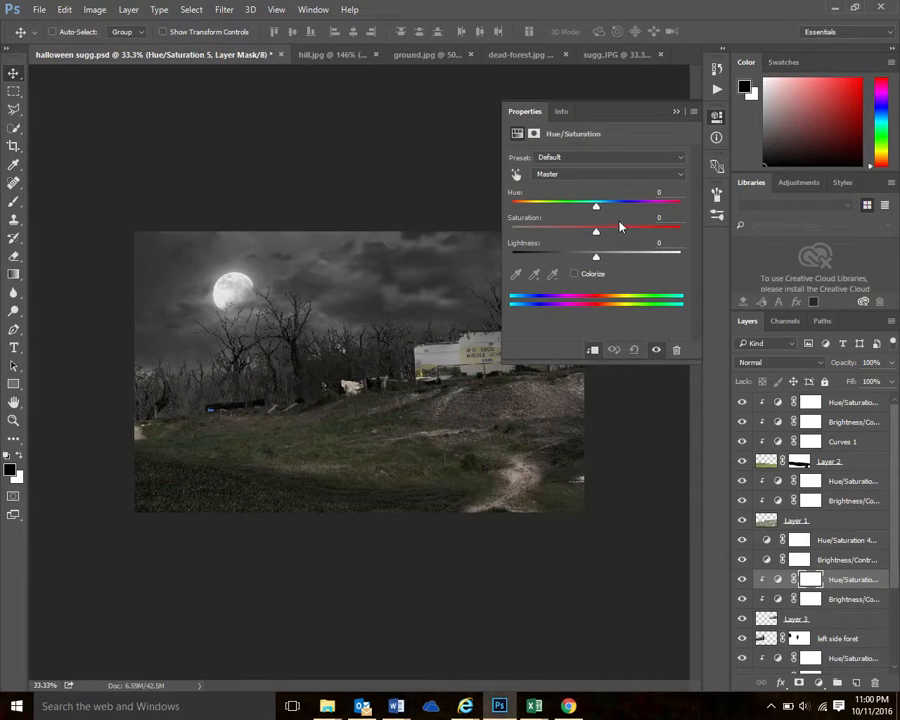
pyautogui.click(597, 233)
pyautogui.click(676, 112)
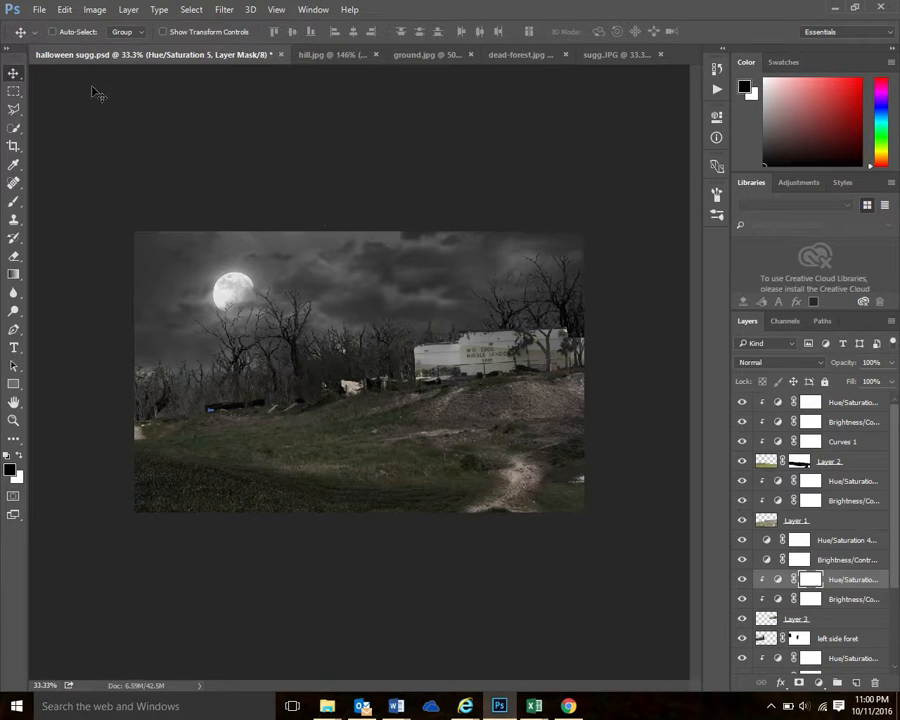
# Save the composite halloween sugg.psd
pyautogui.click(38, 9)
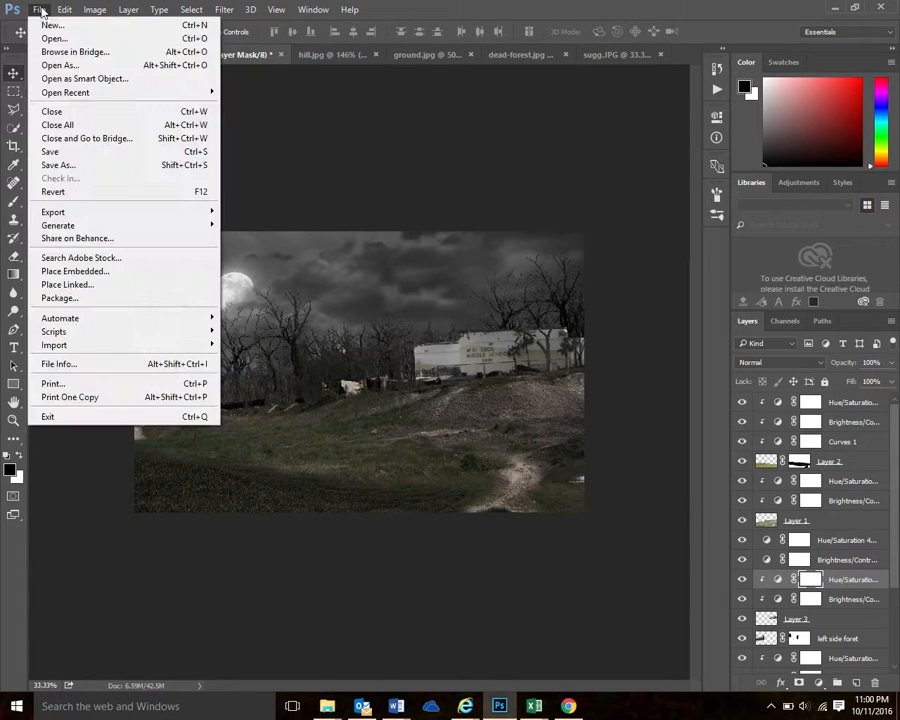
pyautogui.click(66, 152)
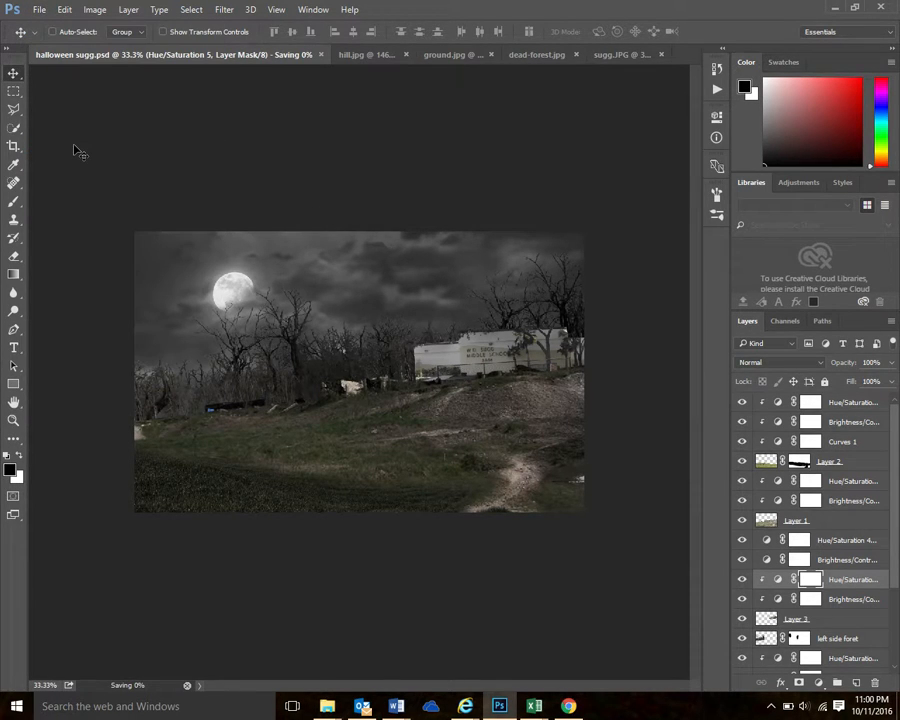